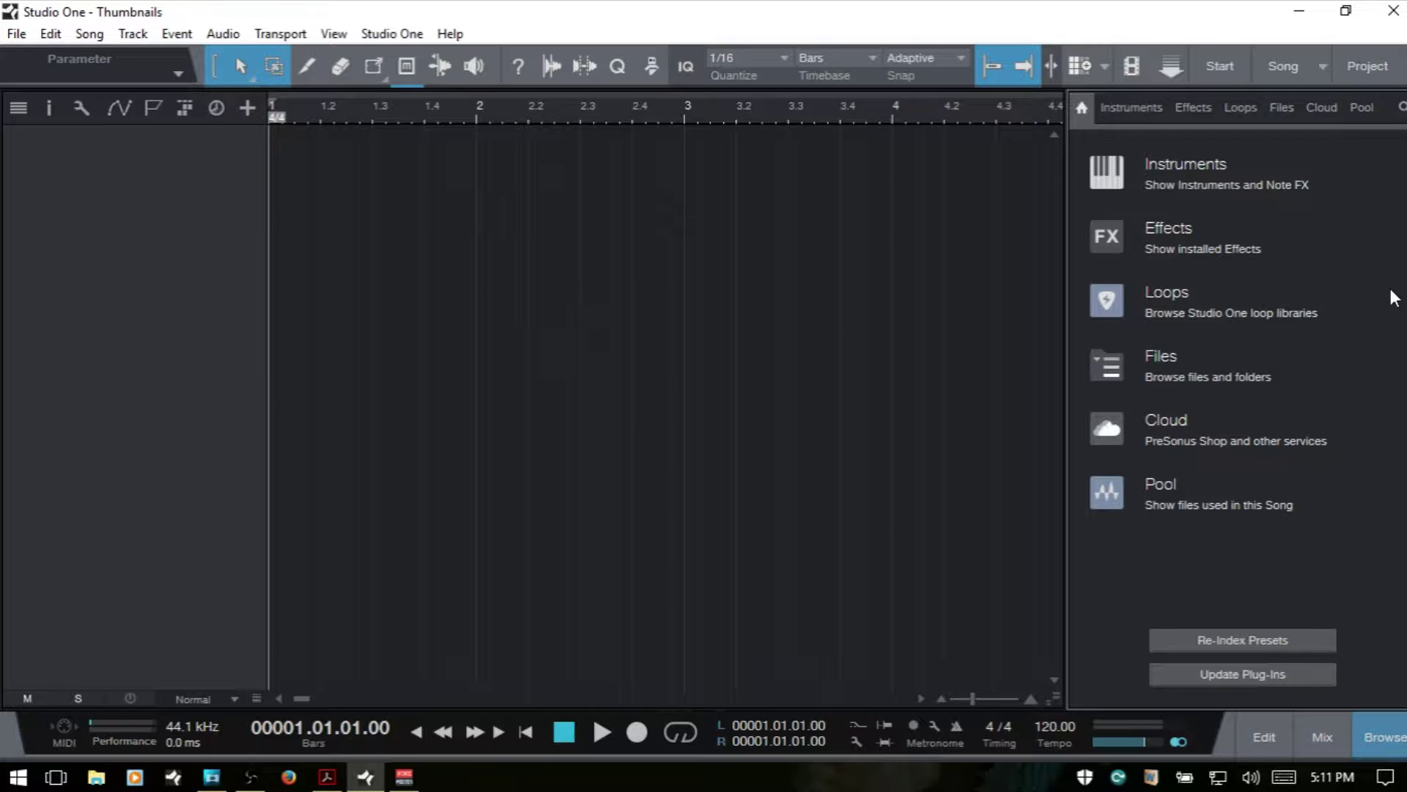
Open and close the browser search field, then switch the browser to the Instruments list
{"action": "left_click", "coordinate": [1401, 110]}
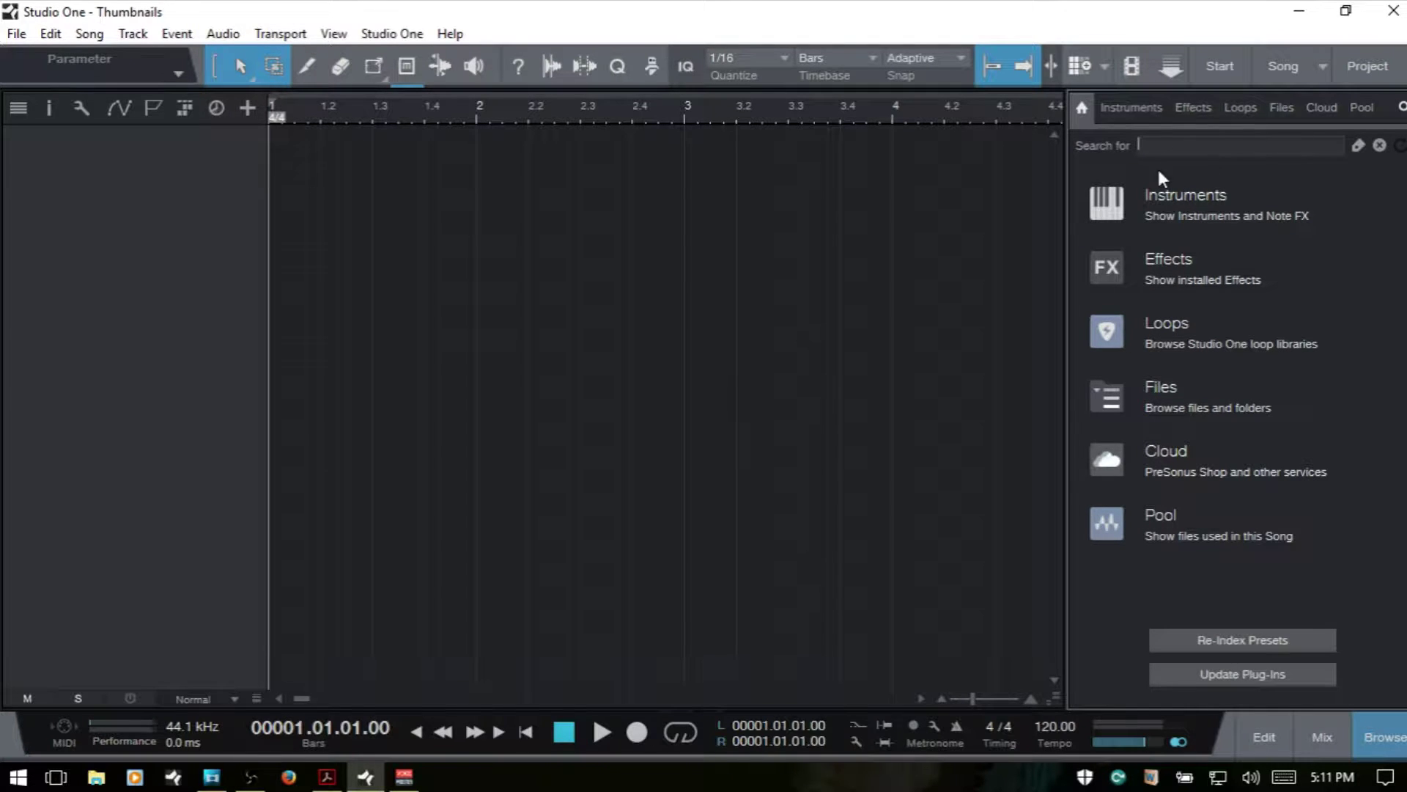
{"action": "left_click", "coordinate": [1402, 109]}
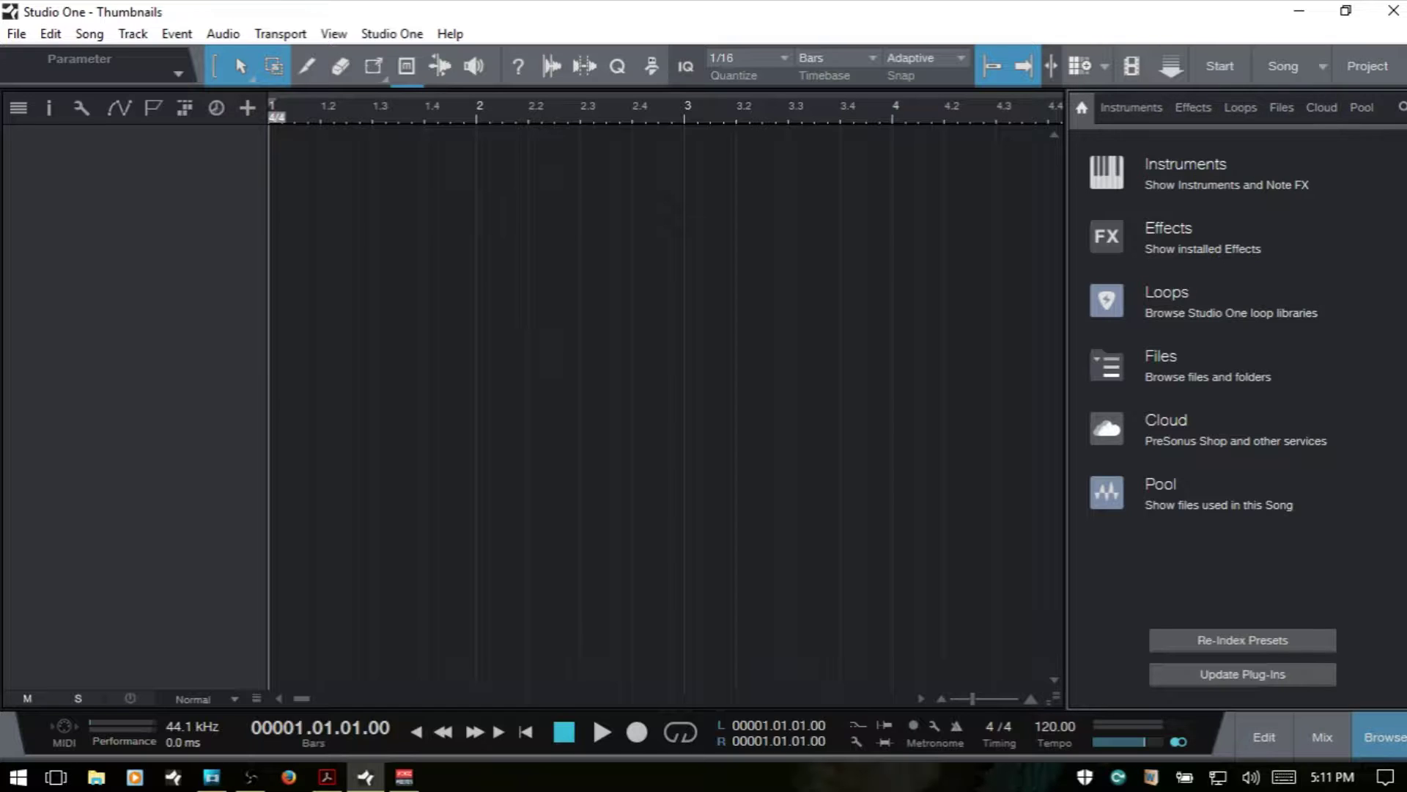
{"action": "key", "text": "F5"}
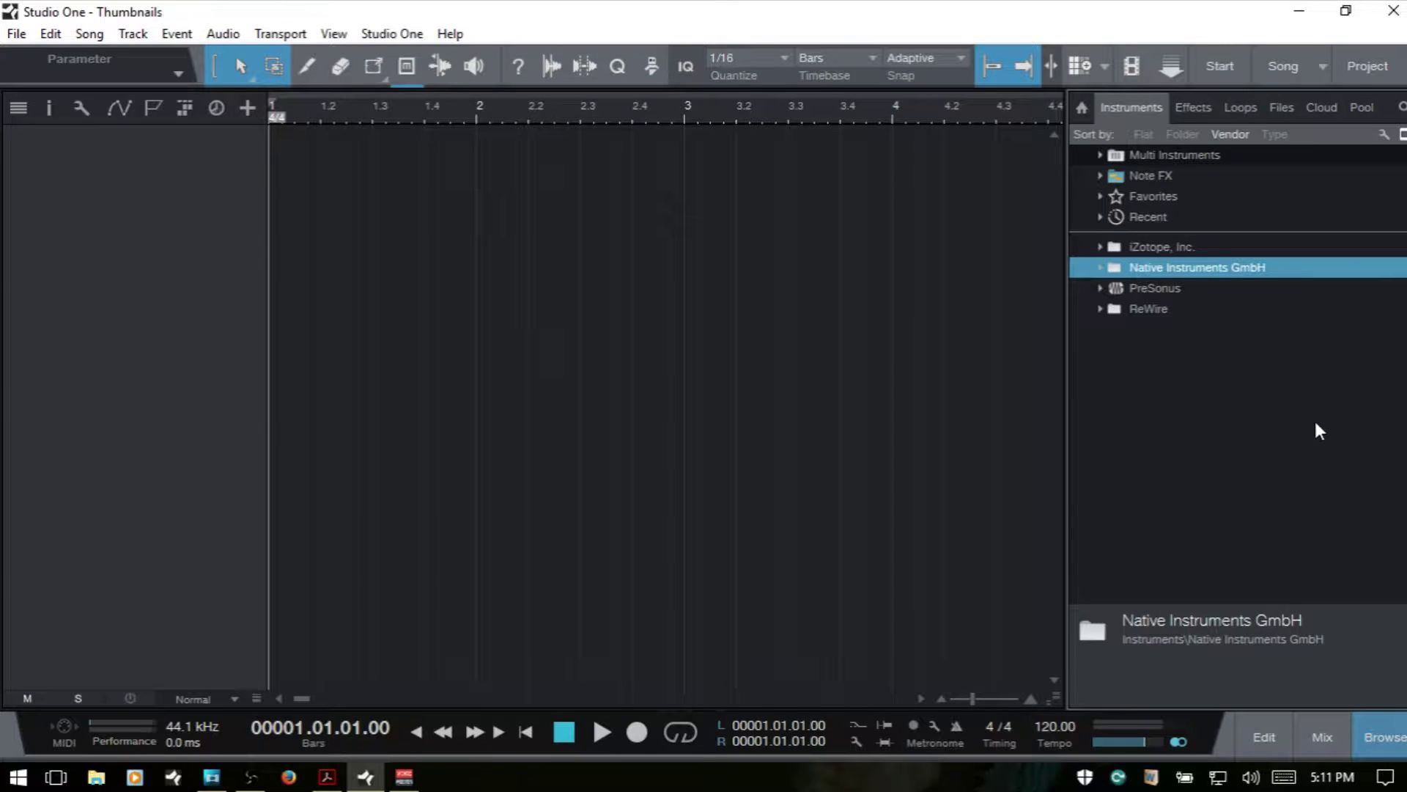
Expand the PreSonus vendor group to review its instrument thumbnails, then collapse it
{"action": "left_click", "coordinate": [1098, 287]}
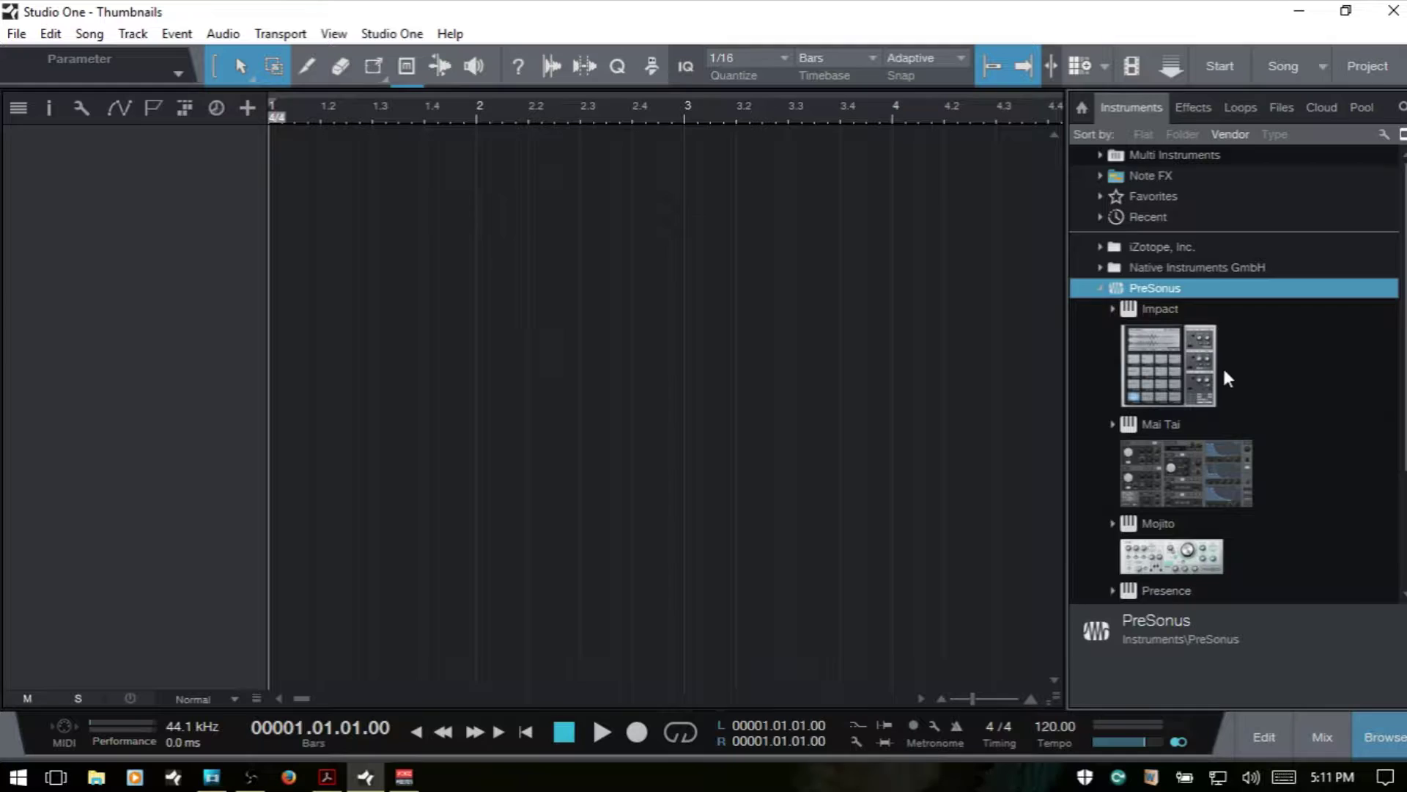
{"action": "scroll", "coordinate": [1220, 370], "scroll_direction": "down", "scroll_amount": 3}
{"action": "scroll", "coordinate": [1217, 369], "scroll_direction": "up", "scroll_amount": 3}
{"action": "scroll", "coordinate": [1218, 373], "scroll_direction": "down", "scroll_amount": 2}
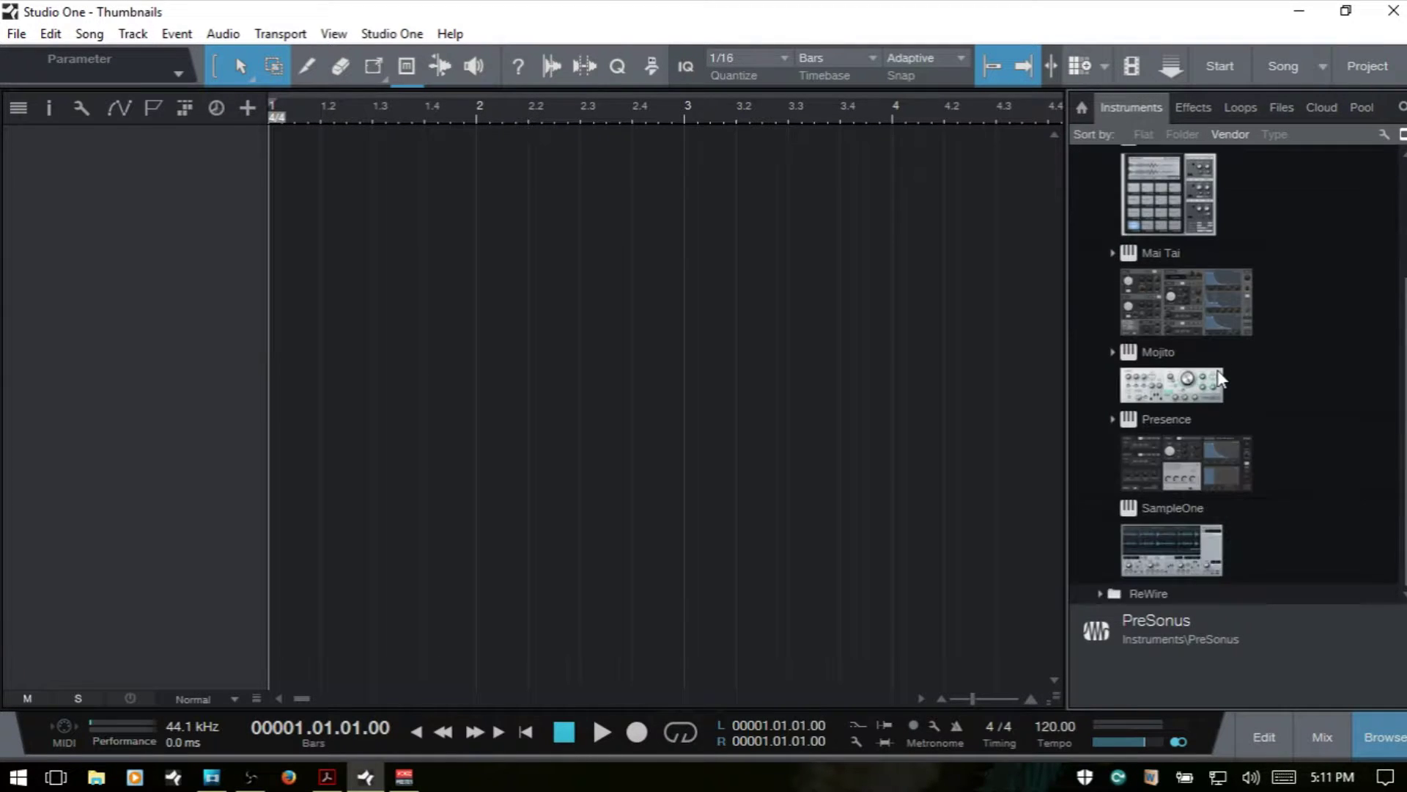
{"action": "scroll", "coordinate": [1219, 378], "scroll_direction": "up", "scroll_amount": 2}
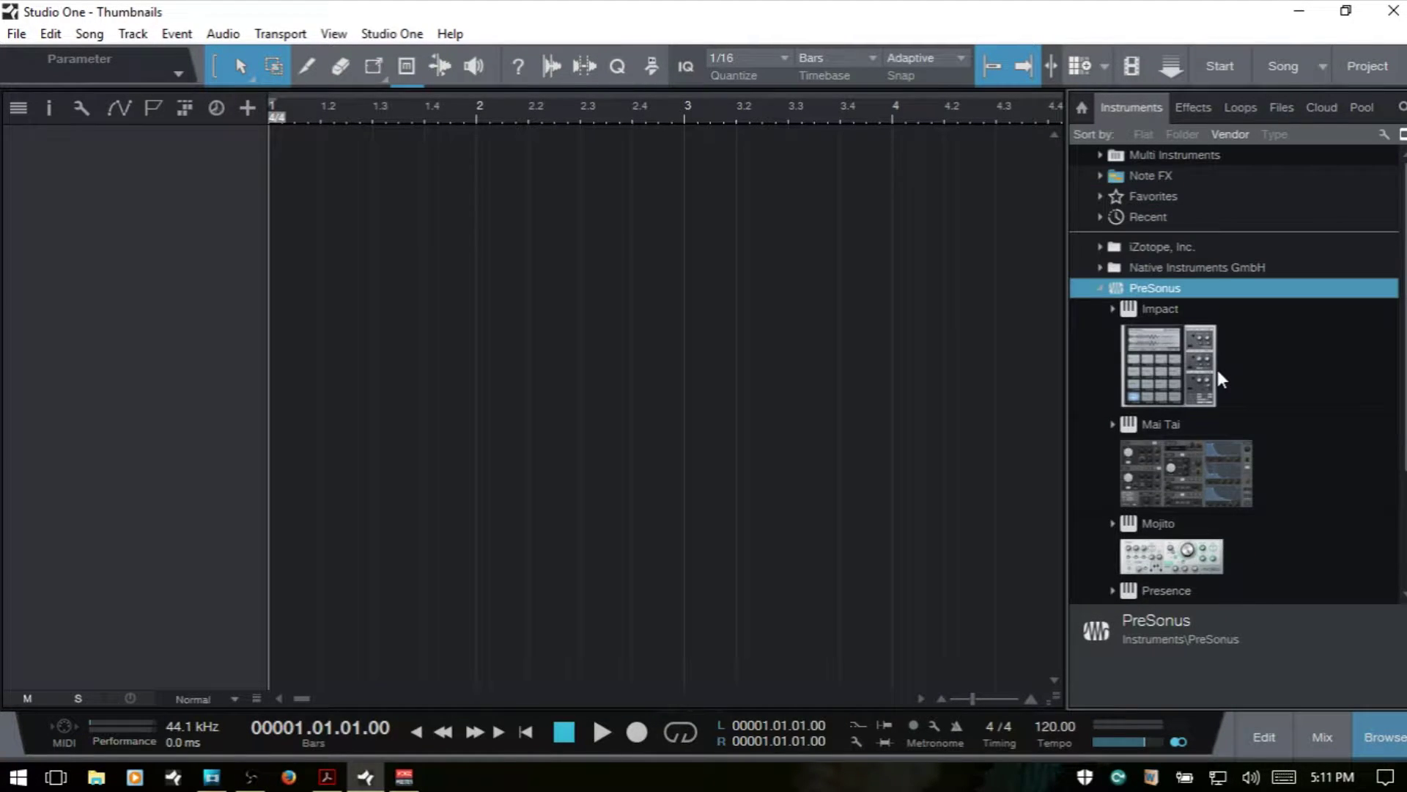
{"action": "scroll", "coordinate": [1218, 378], "scroll_direction": "down", "scroll_amount": 2}
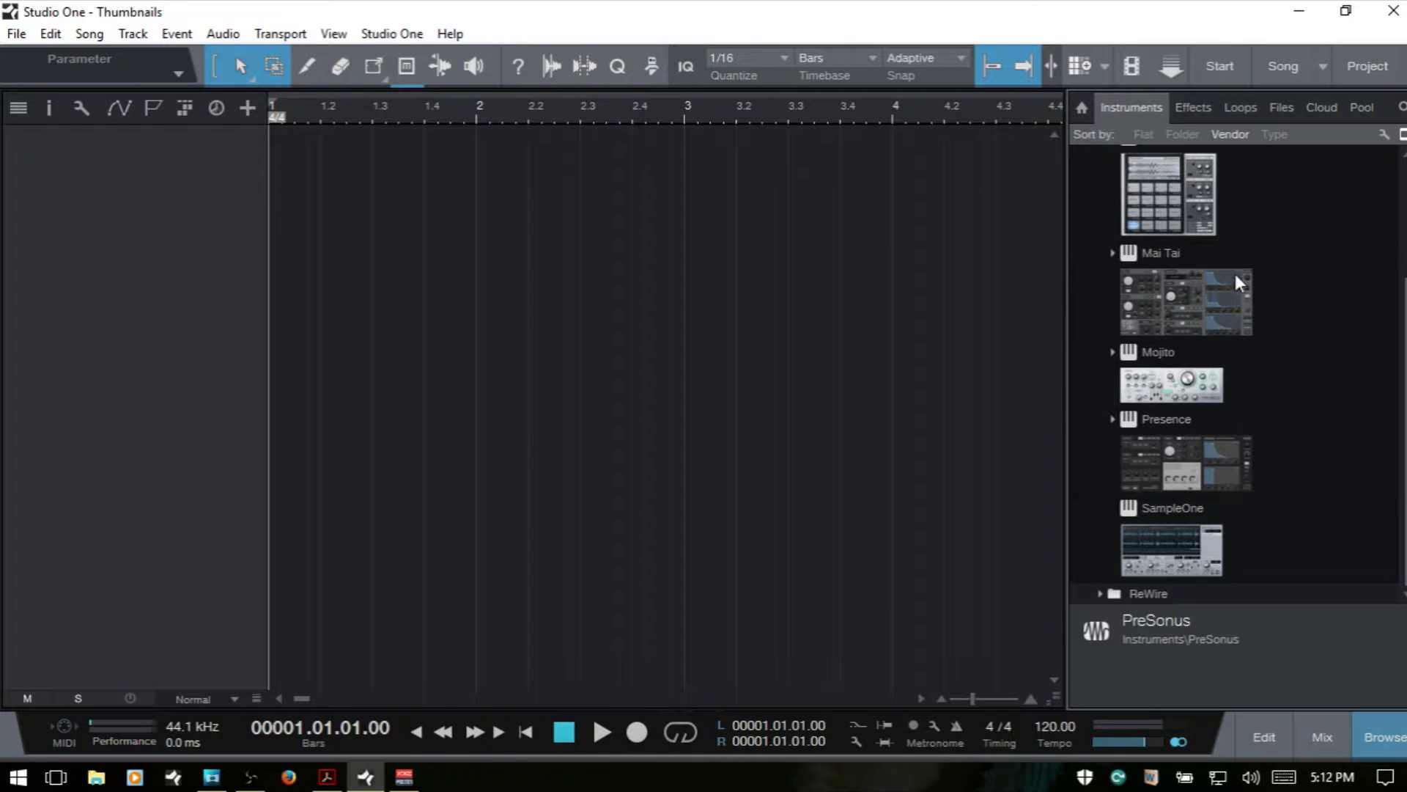
{"action": "scroll", "coordinate": [1234, 270], "scroll_direction": "up", "scroll_amount": 1}
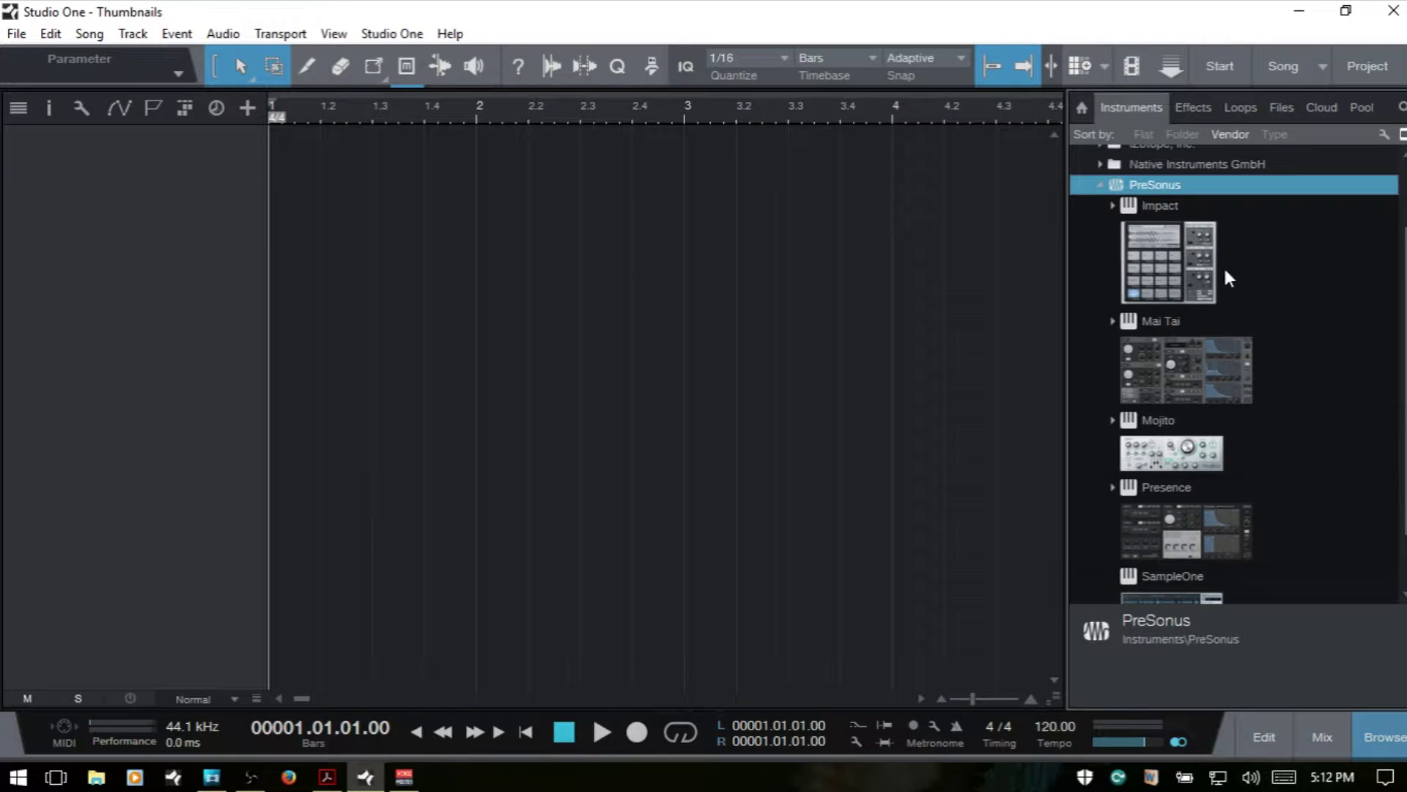
{"action": "left_click", "coordinate": [1099, 185]}
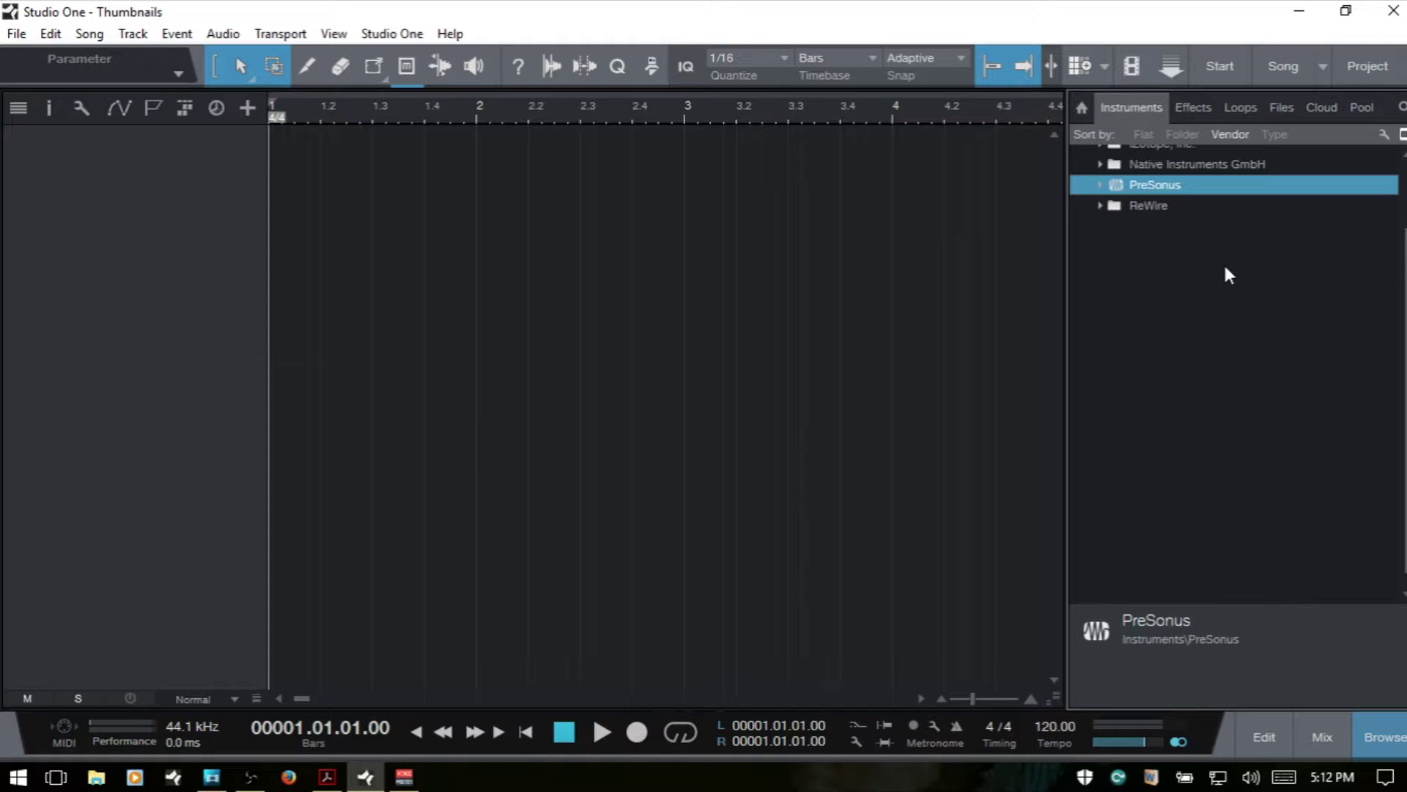
{"action": "scroll", "coordinate": [1257, 278], "scroll_direction": "up", "scroll_amount": 1}
{"action": "scroll", "coordinate": [1262, 284], "scroll_direction": "up", "scroll_amount": 1}
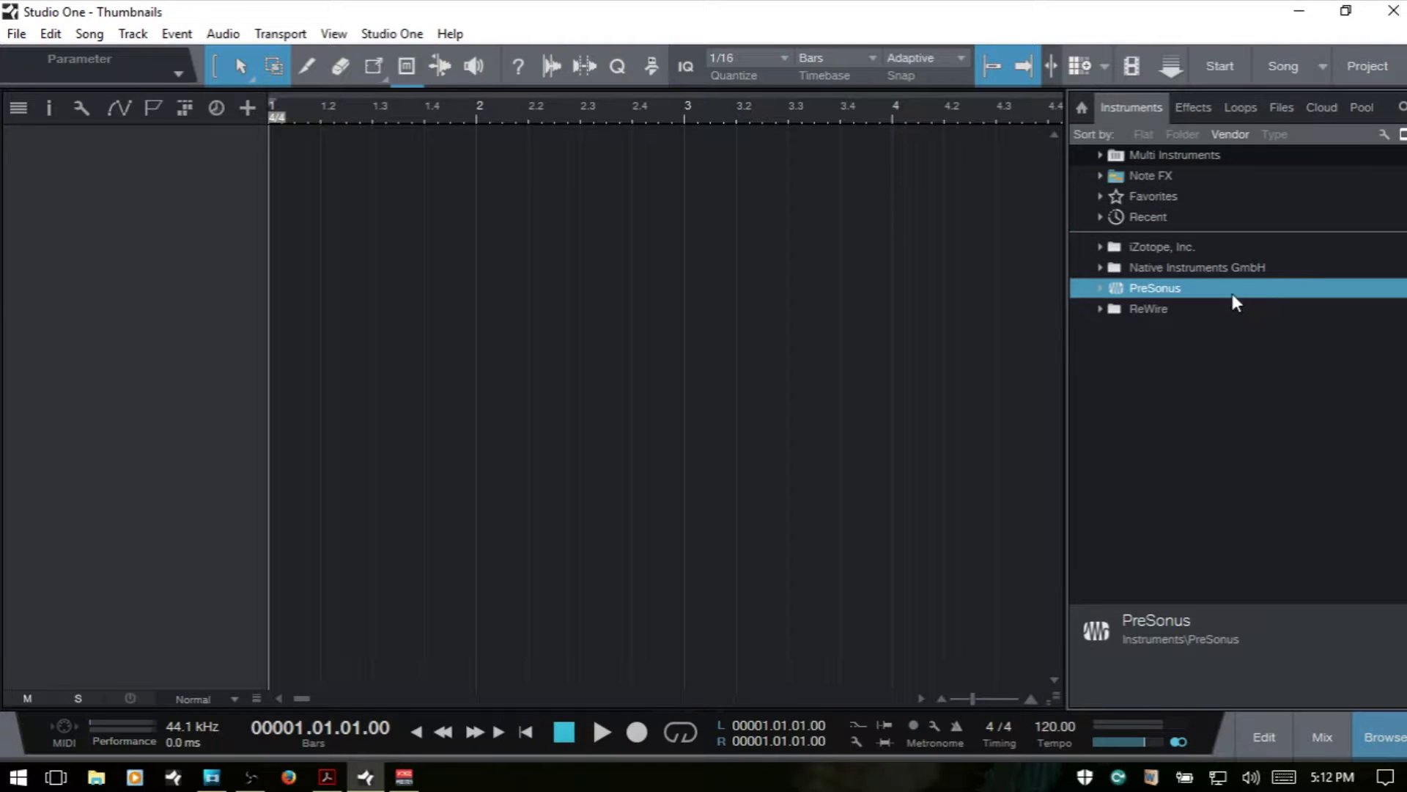
Add Battery 4 from Native Instruments GmbH on a new instrument track and capture its thumbnail
{"action": "left_click", "coordinate": [1101, 267]}
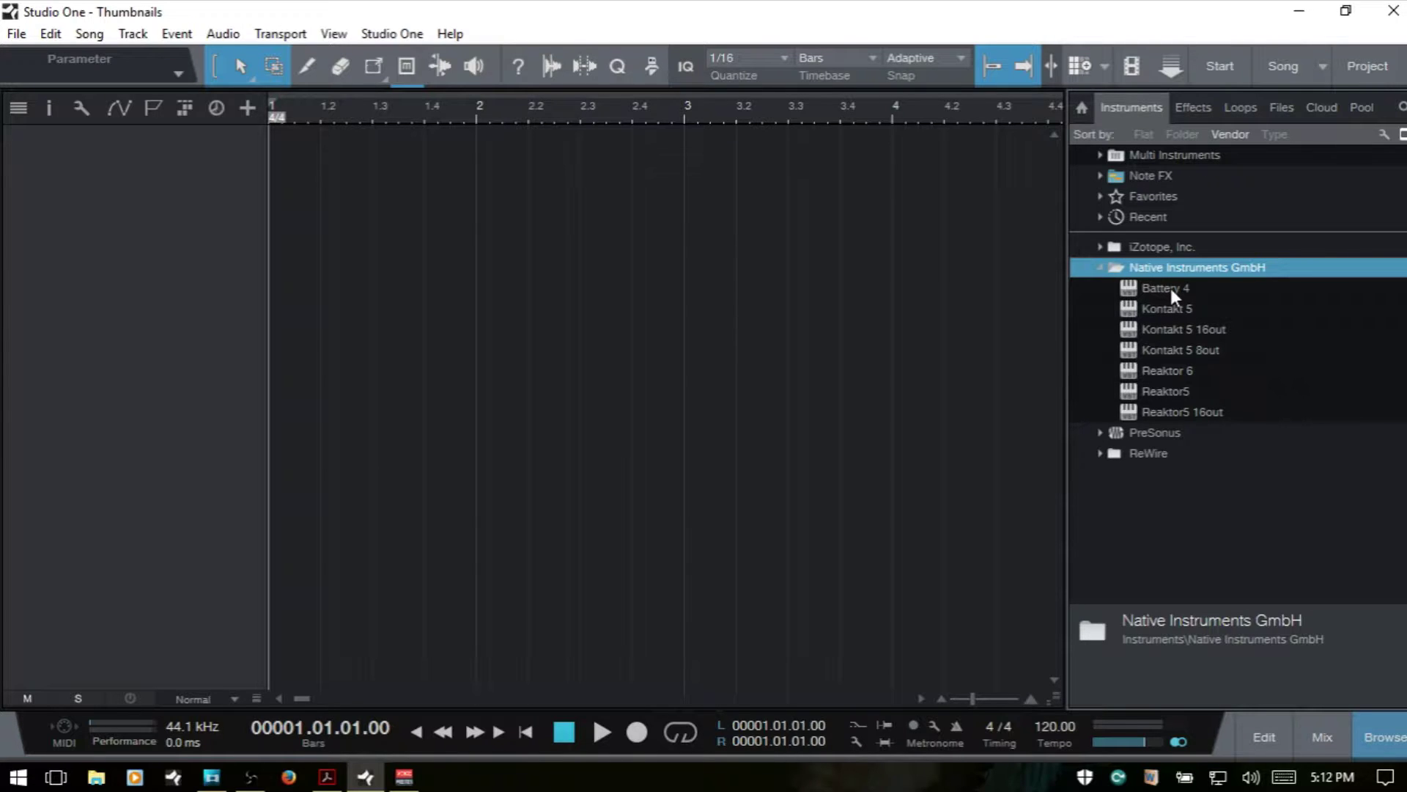
{"action": "left_click_drag", "start_coordinate": [1168, 288], "coordinate": [609, 284]}
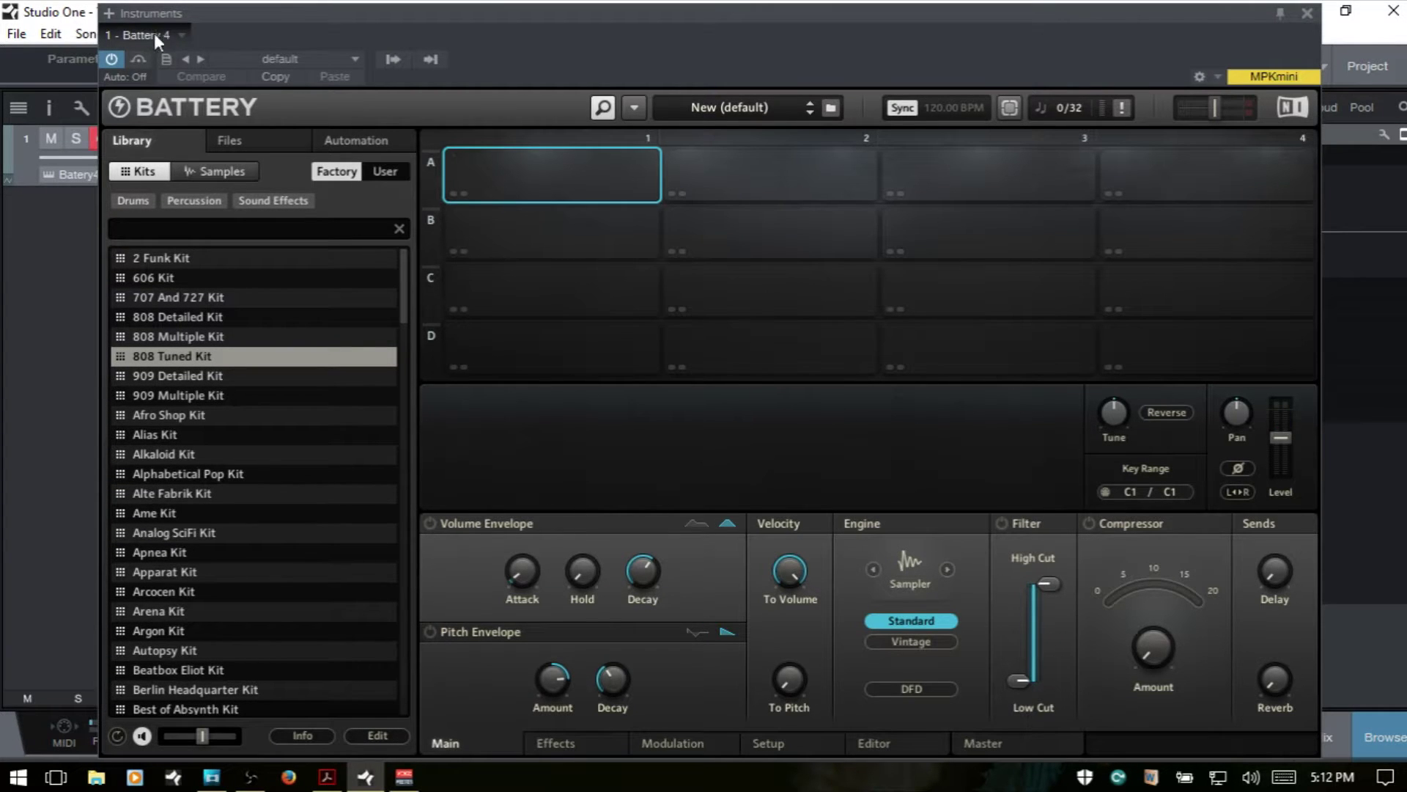
{"action": "left_click", "coordinate": [180, 35]}
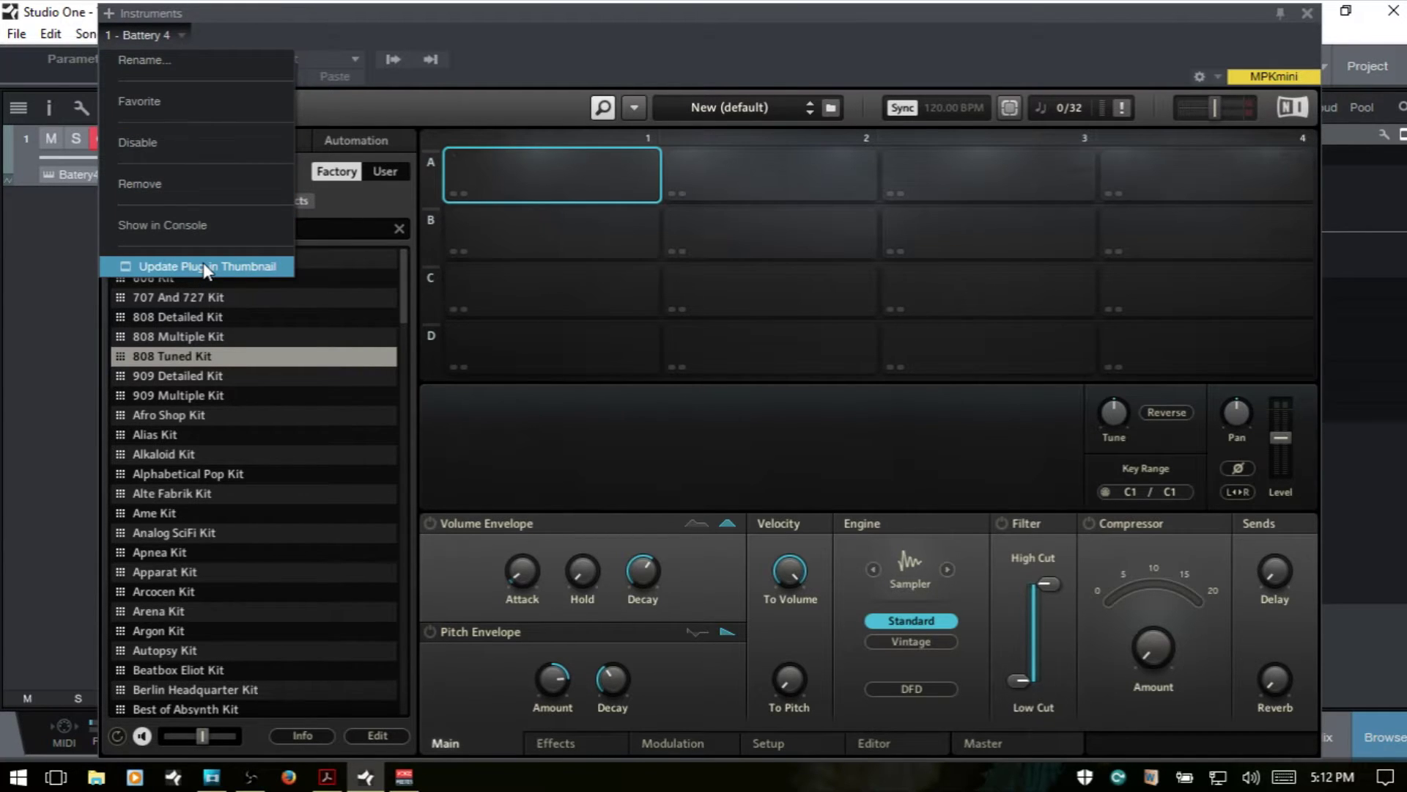
{"action": "left_click", "coordinate": [584, 39]}
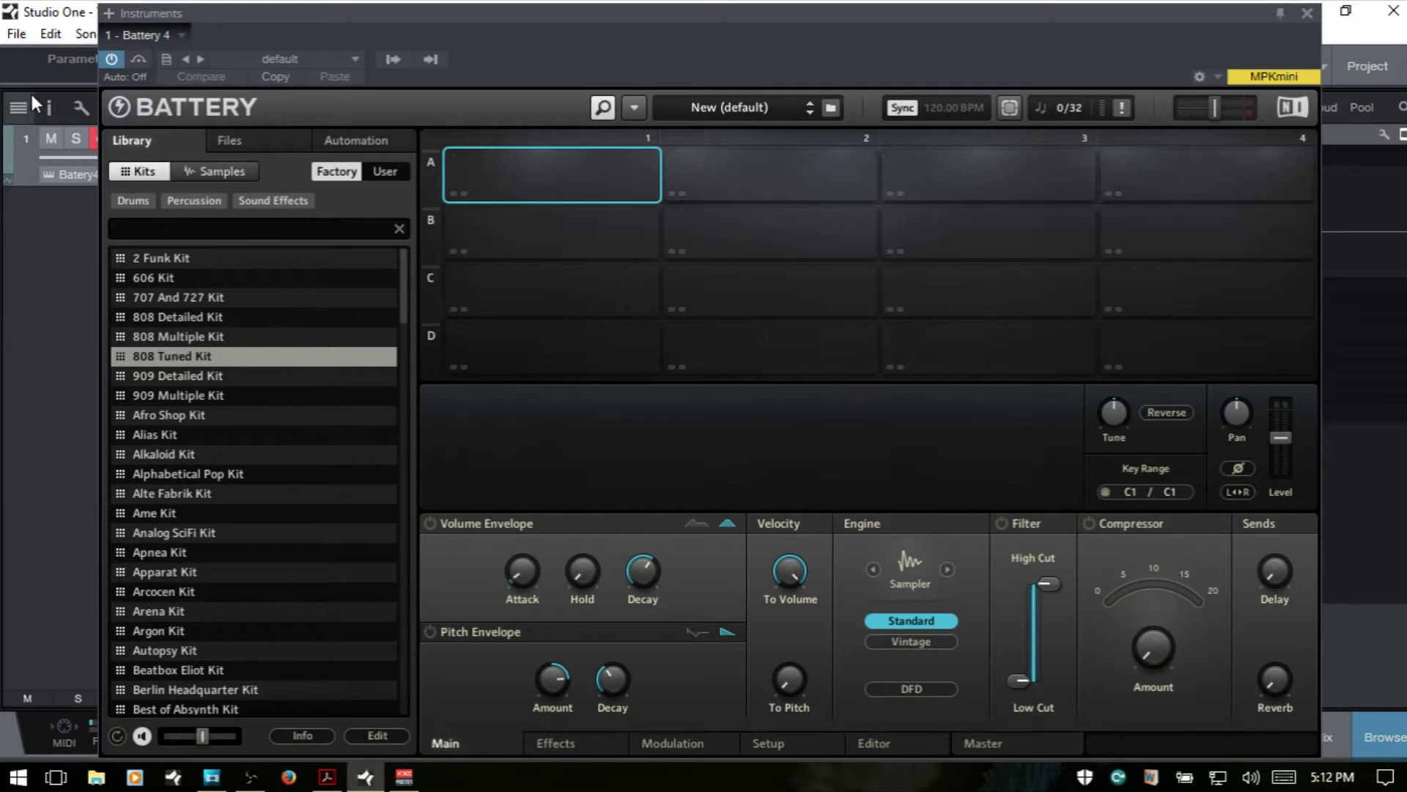
Refresh the Battery 4 plug-in thumbnail once more and close its window
{"action": "left_click", "coordinate": [182, 35]}
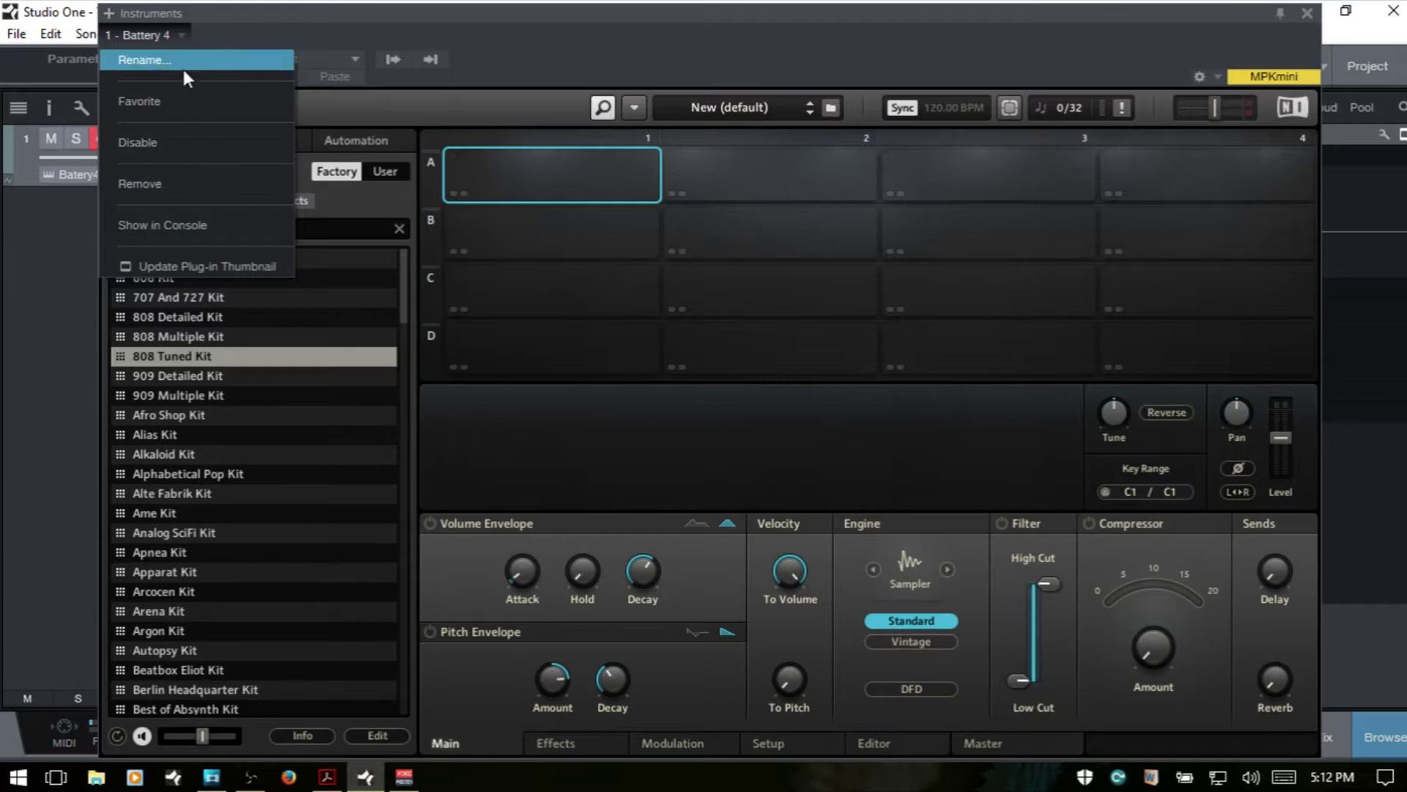
{"action": "left_click", "coordinate": [173, 258]}
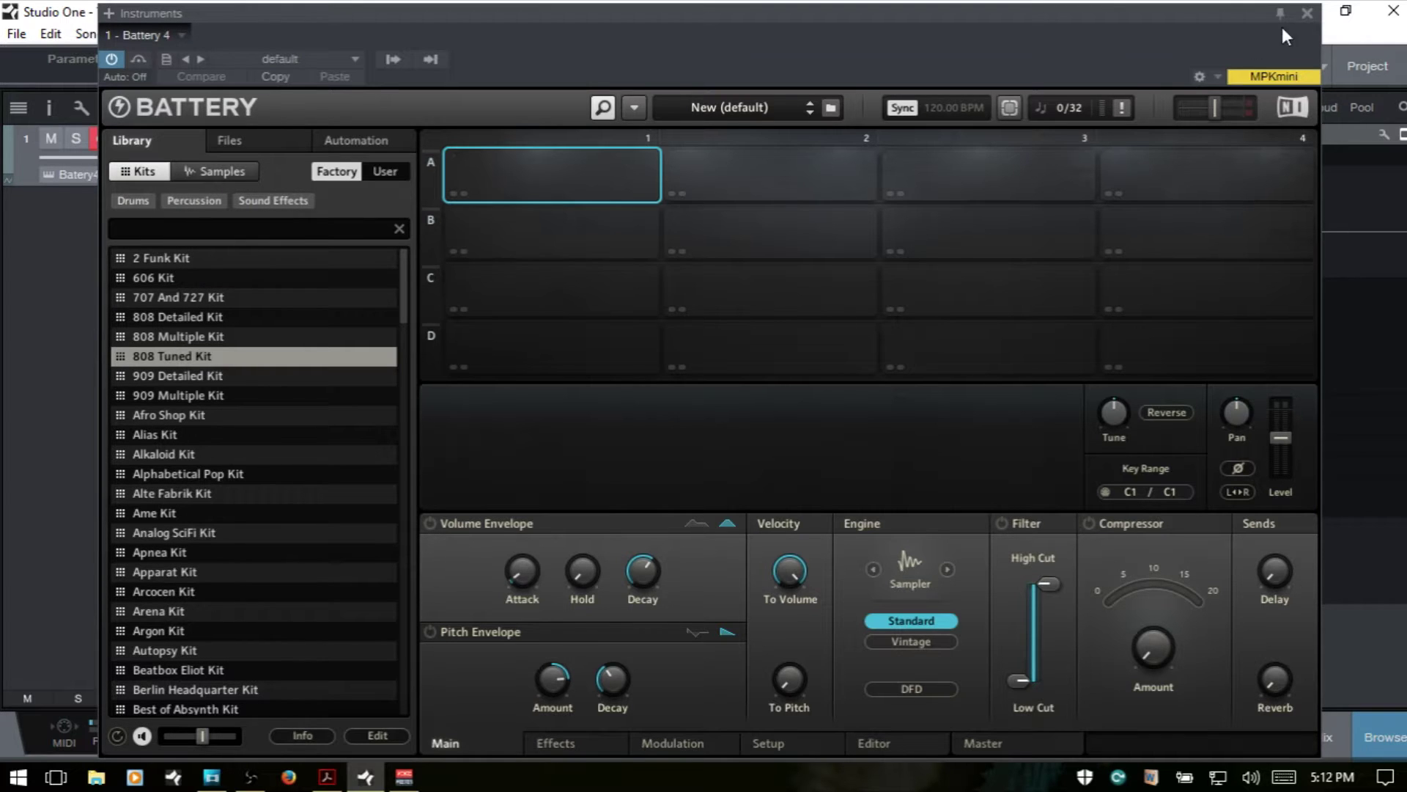
{"action": "left_click", "coordinate": [1306, 14]}
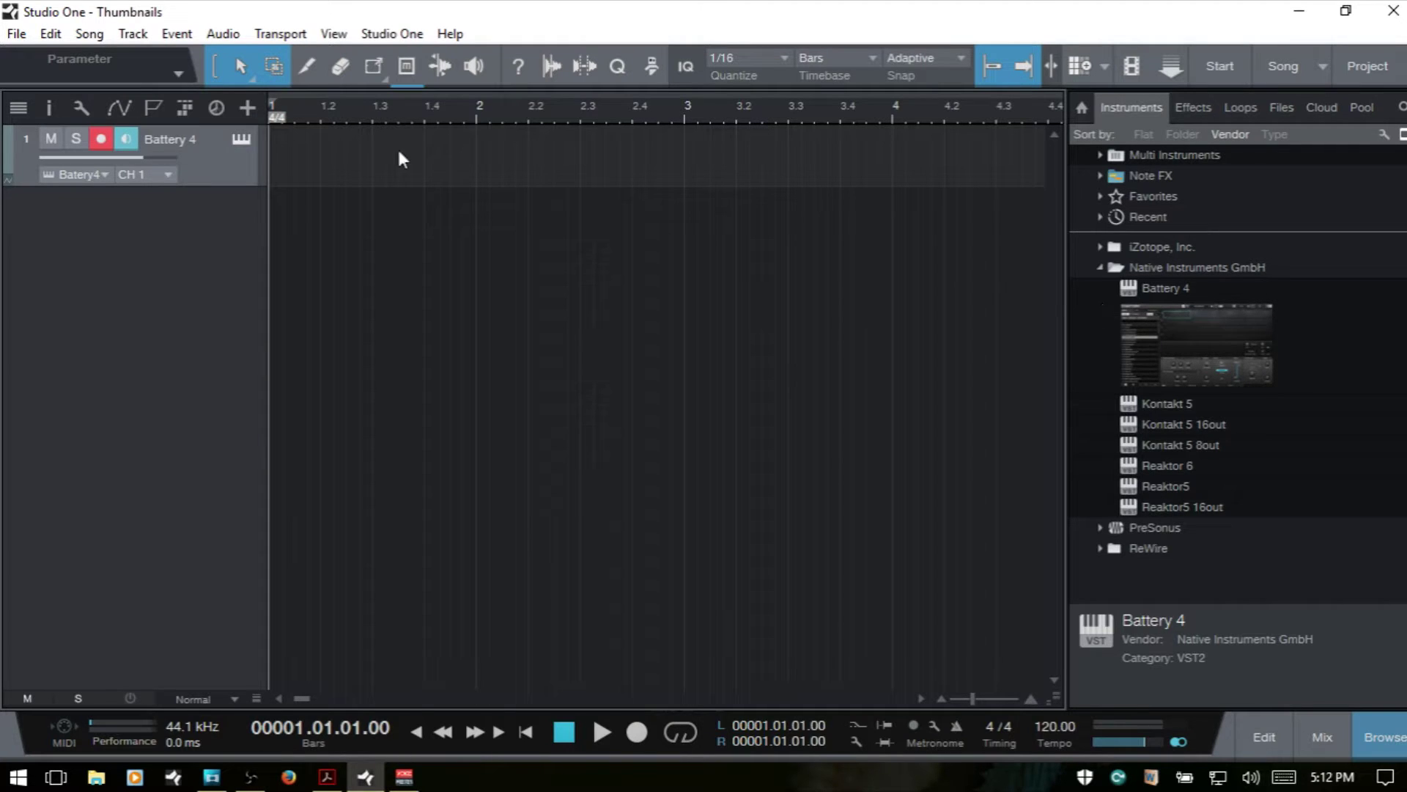
Load the 808 Tuned Kit into Battery 4, update its plug-in thumbnail, and close the window
{"action": "left_click", "coordinate": [241, 139]}
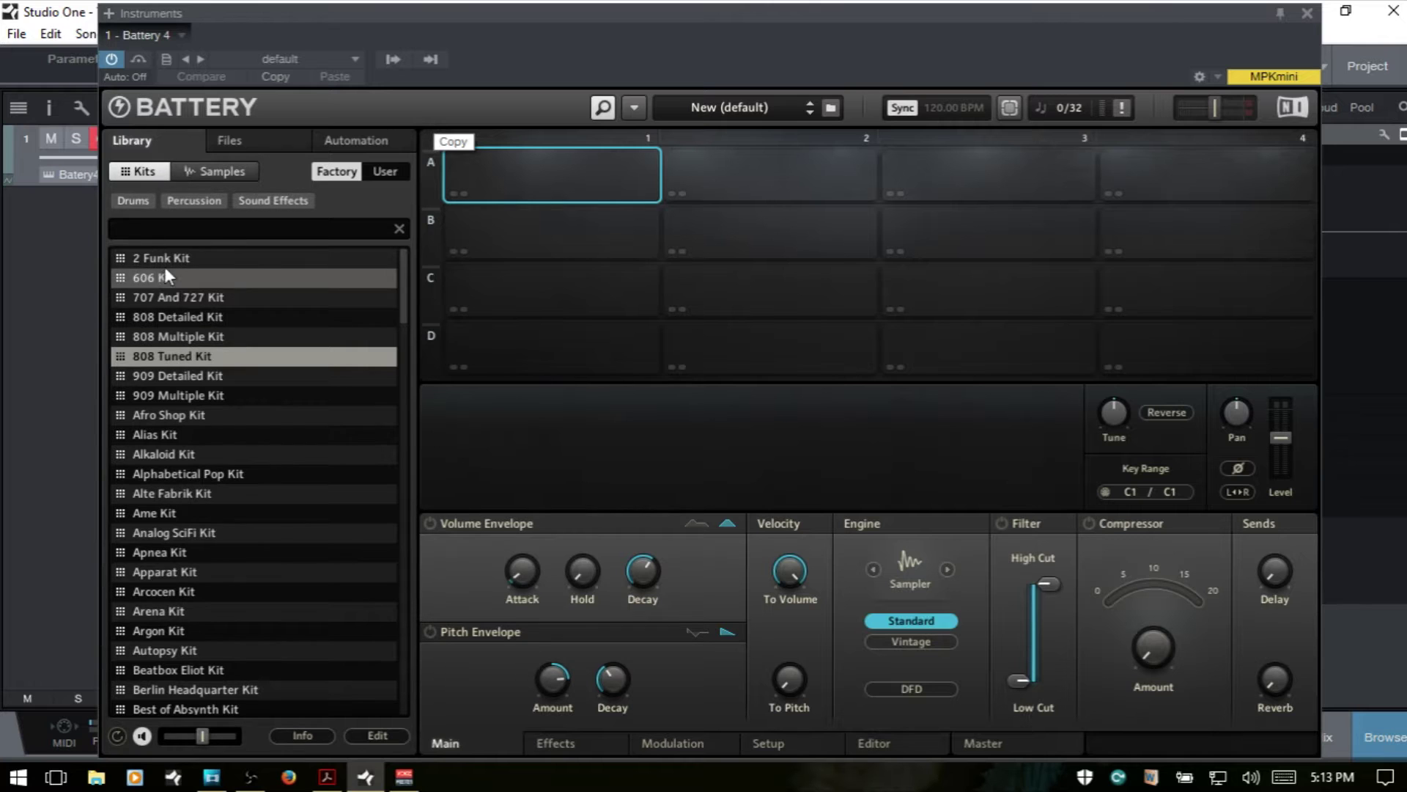
{"action": "double_click", "coordinate": [176, 355]}
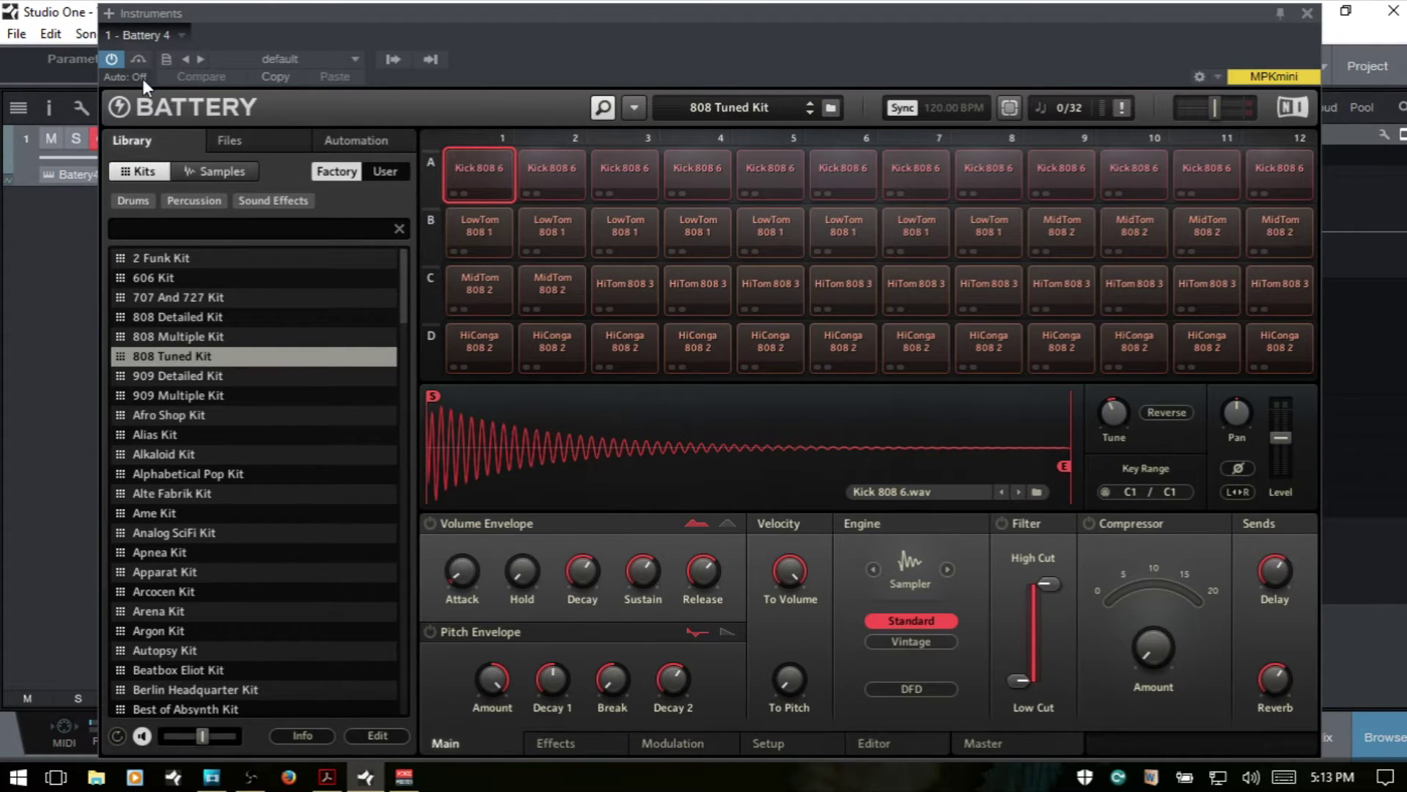
{"action": "left_click", "coordinate": [182, 34]}
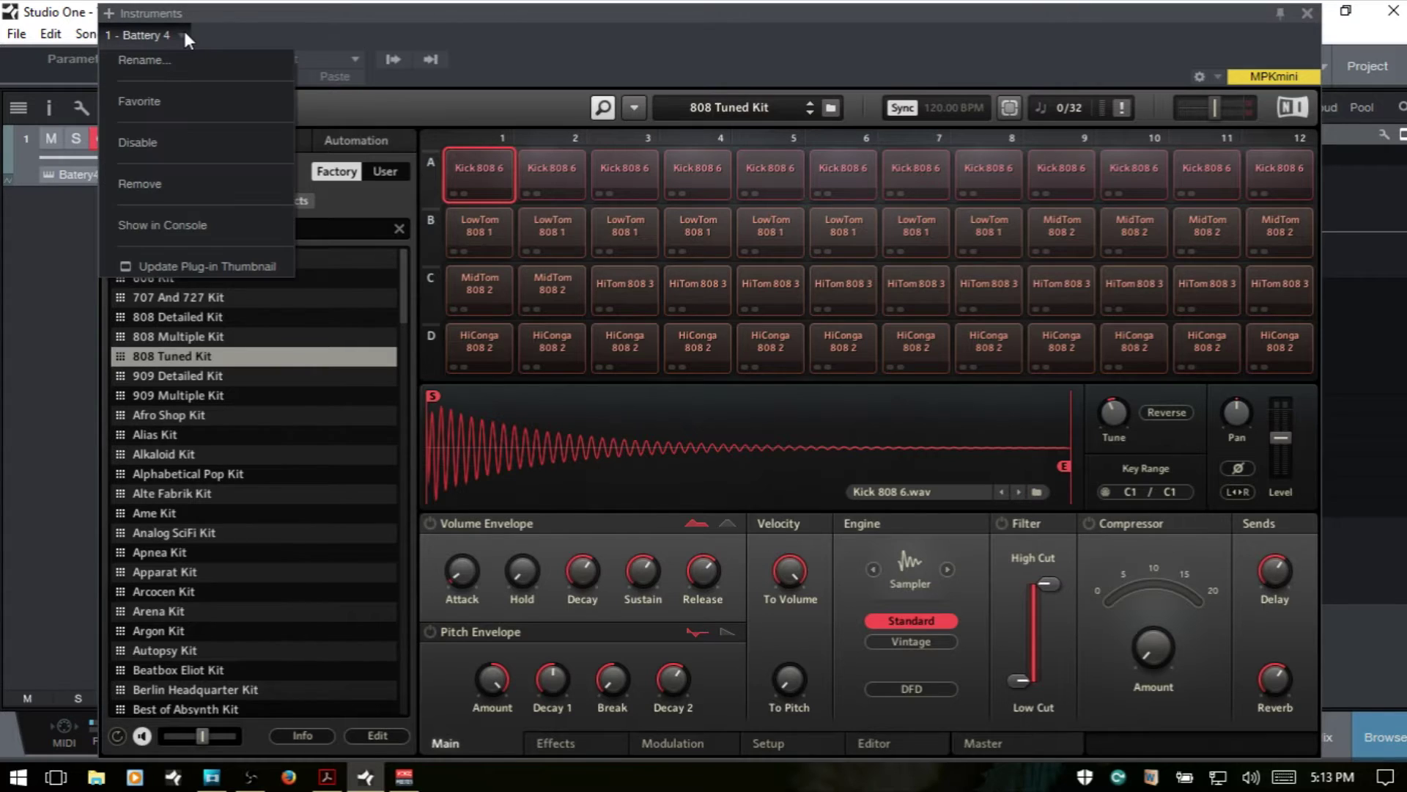
{"action": "left_click", "coordinate": [177, 267]}
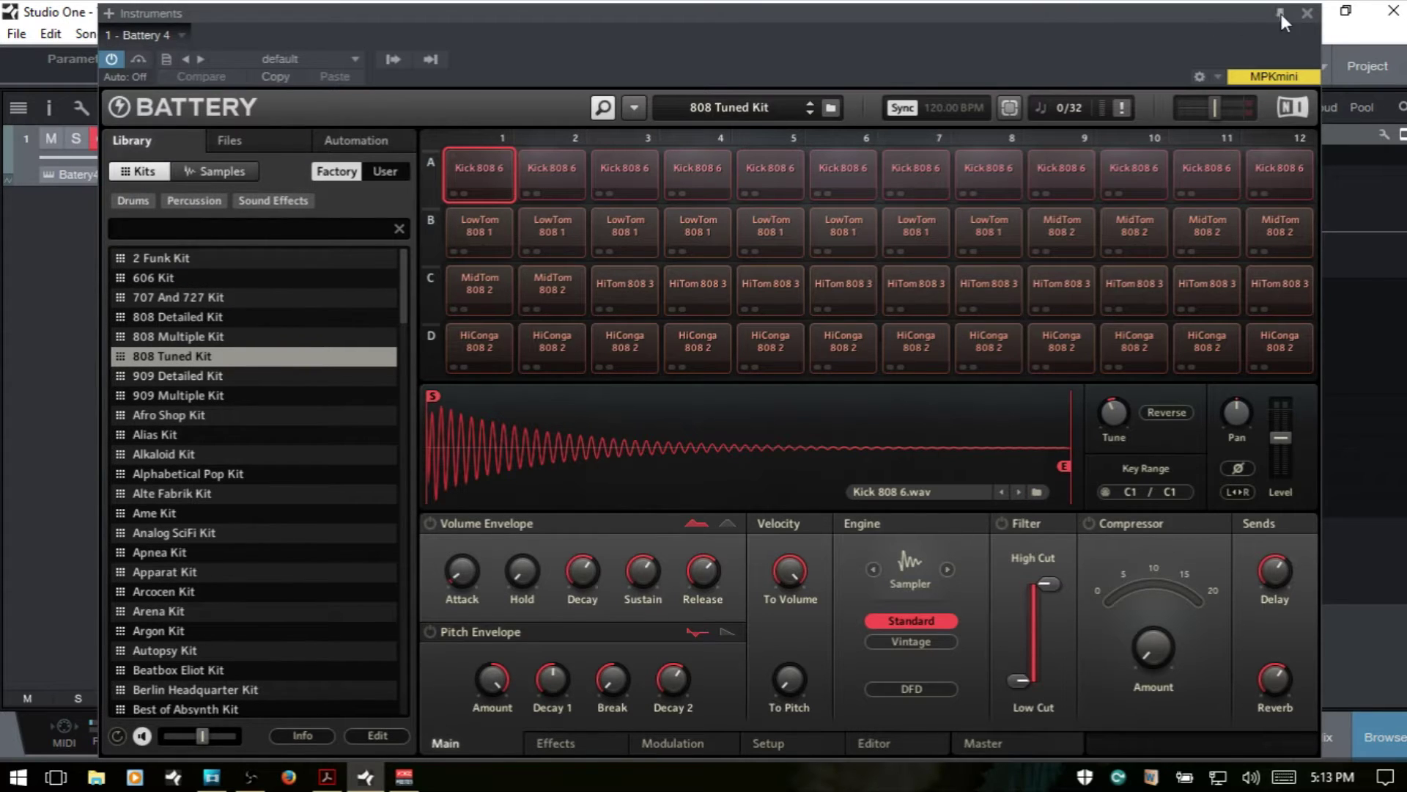
{"action": "left_click", "coordinate": [1305, 13]}
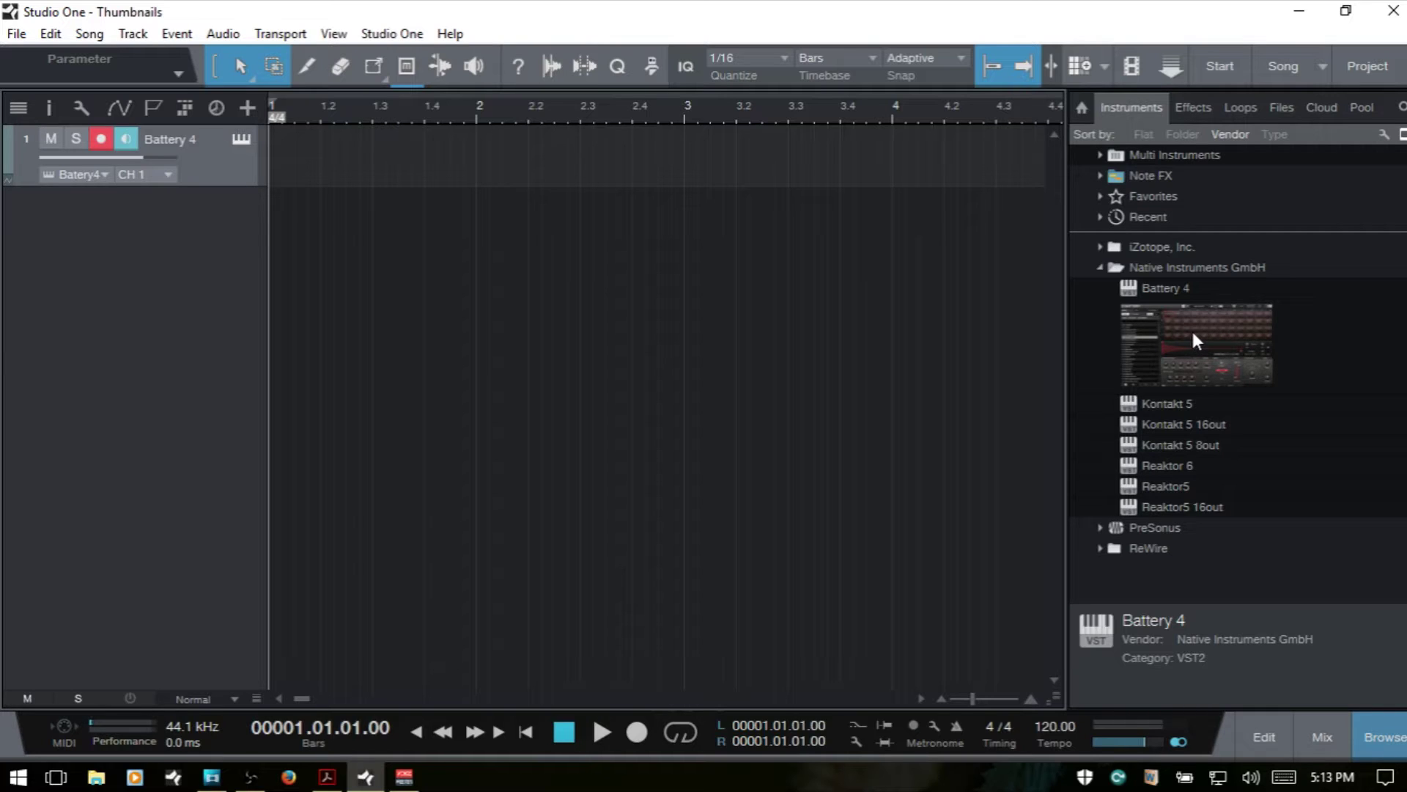
Delete Battery 4's browser thumbnail and collapse the Native Instruments GmbH folder
{"action": "right_click", "coordinate": [1225, 353]}
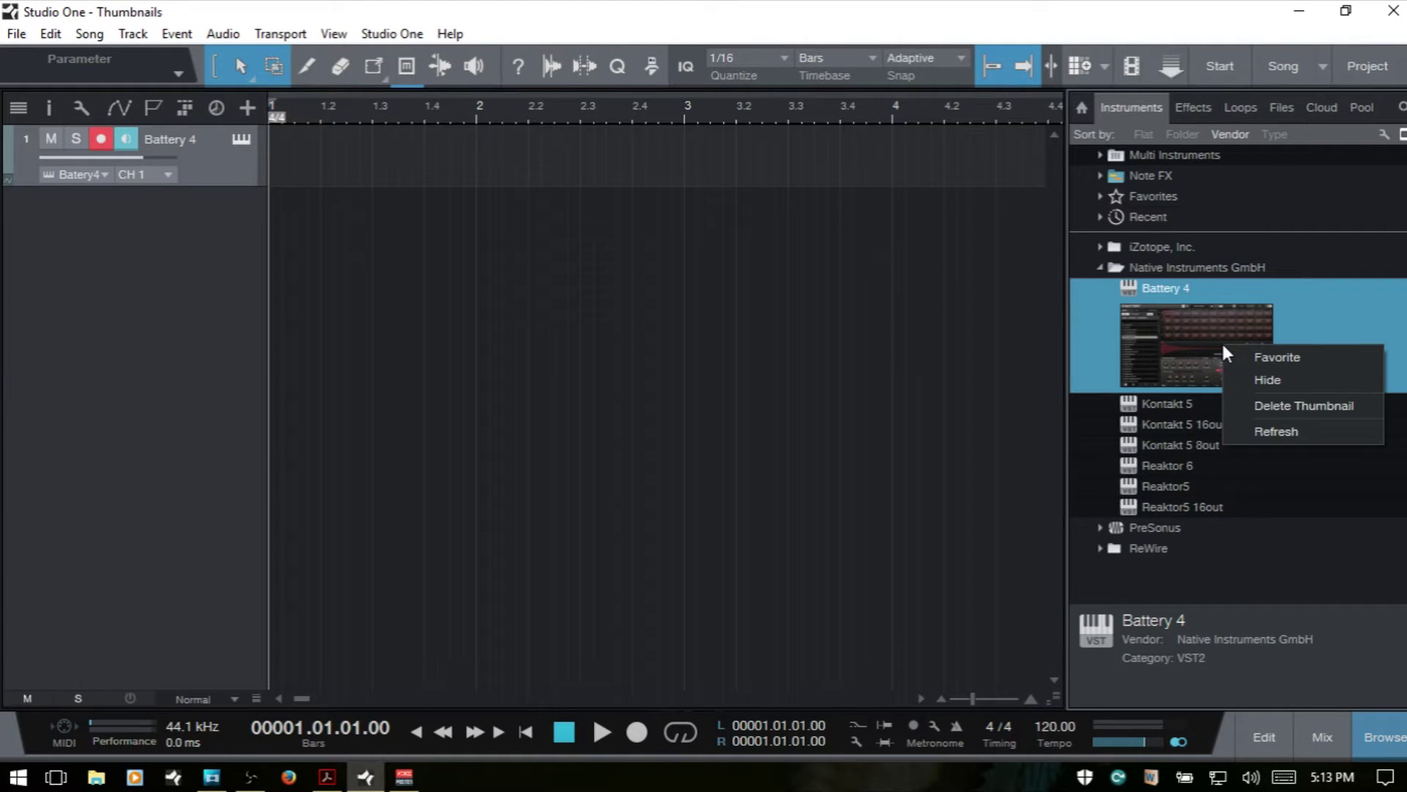
{"action": "left_click", "coordinate": [1329, 409]}
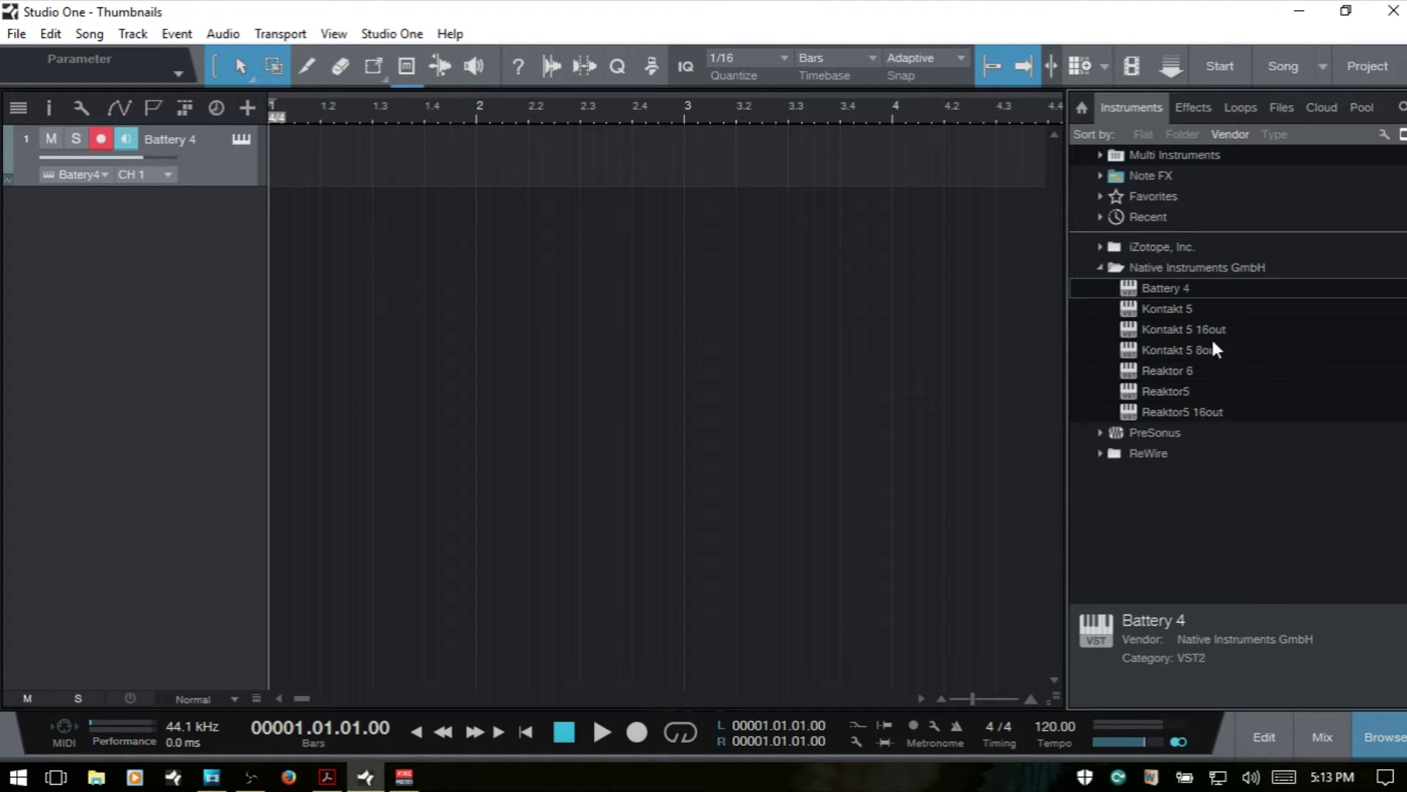
{"action": "left_click", "coordinate": [1098, 265]}
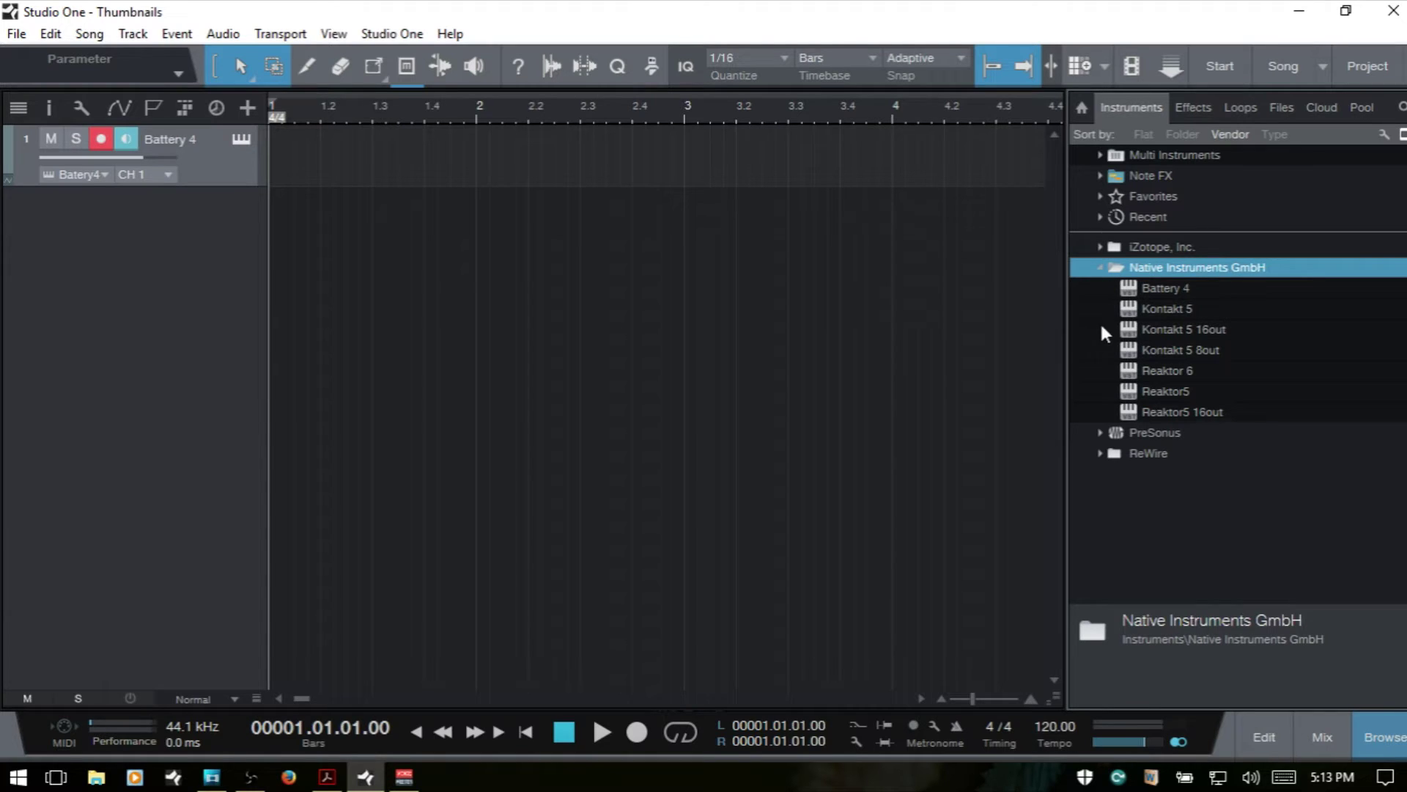
{"action": "left_click", "coordinate": [1099, 267]}
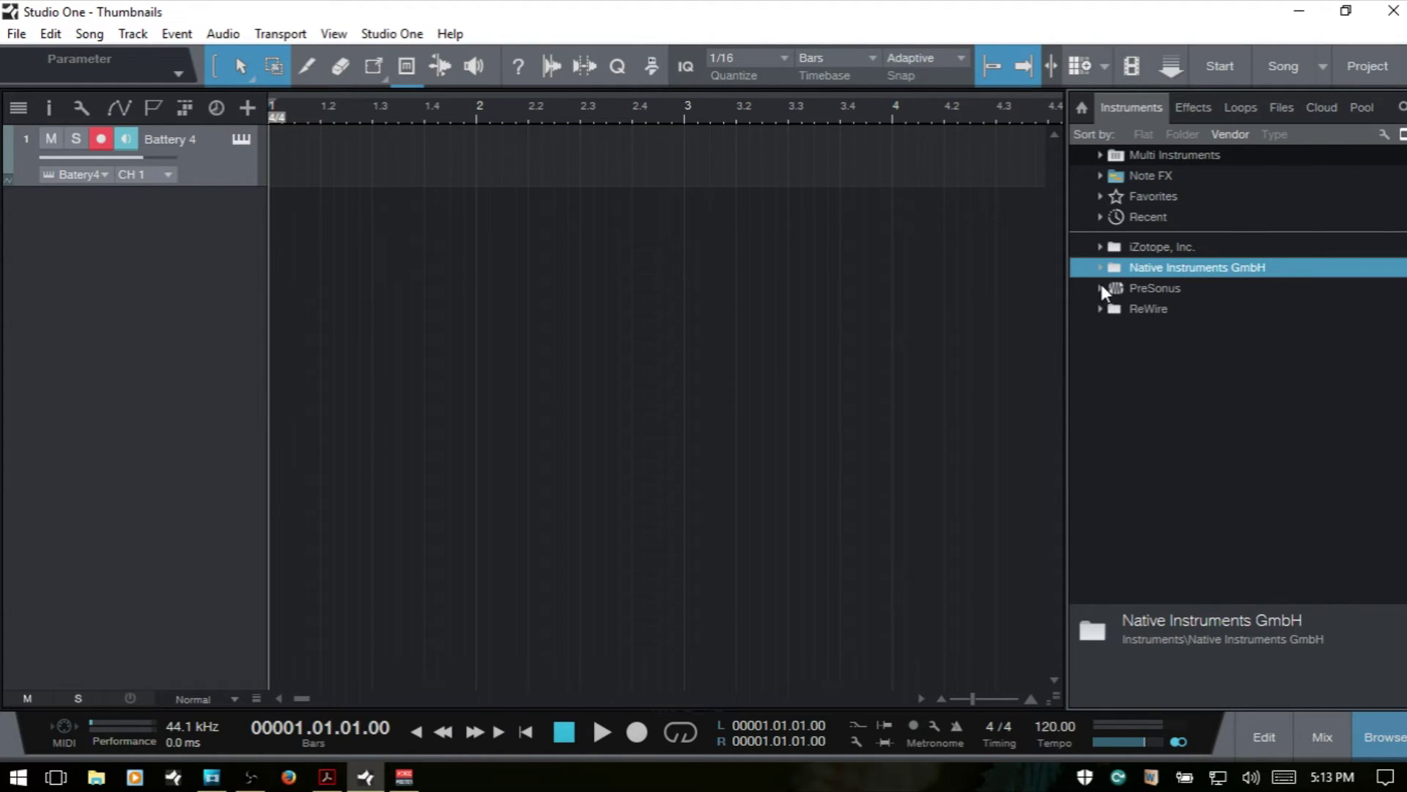
Expand PreSonus, toggle browser thumbnails off and back on, then collapse PreSonus
{"action": "left_click", "coordinate": [1100, 288]}
{"action": "scroll", "coordinate": [1361, 393], "scroll_direction": "down", "scroll_amount": 4}
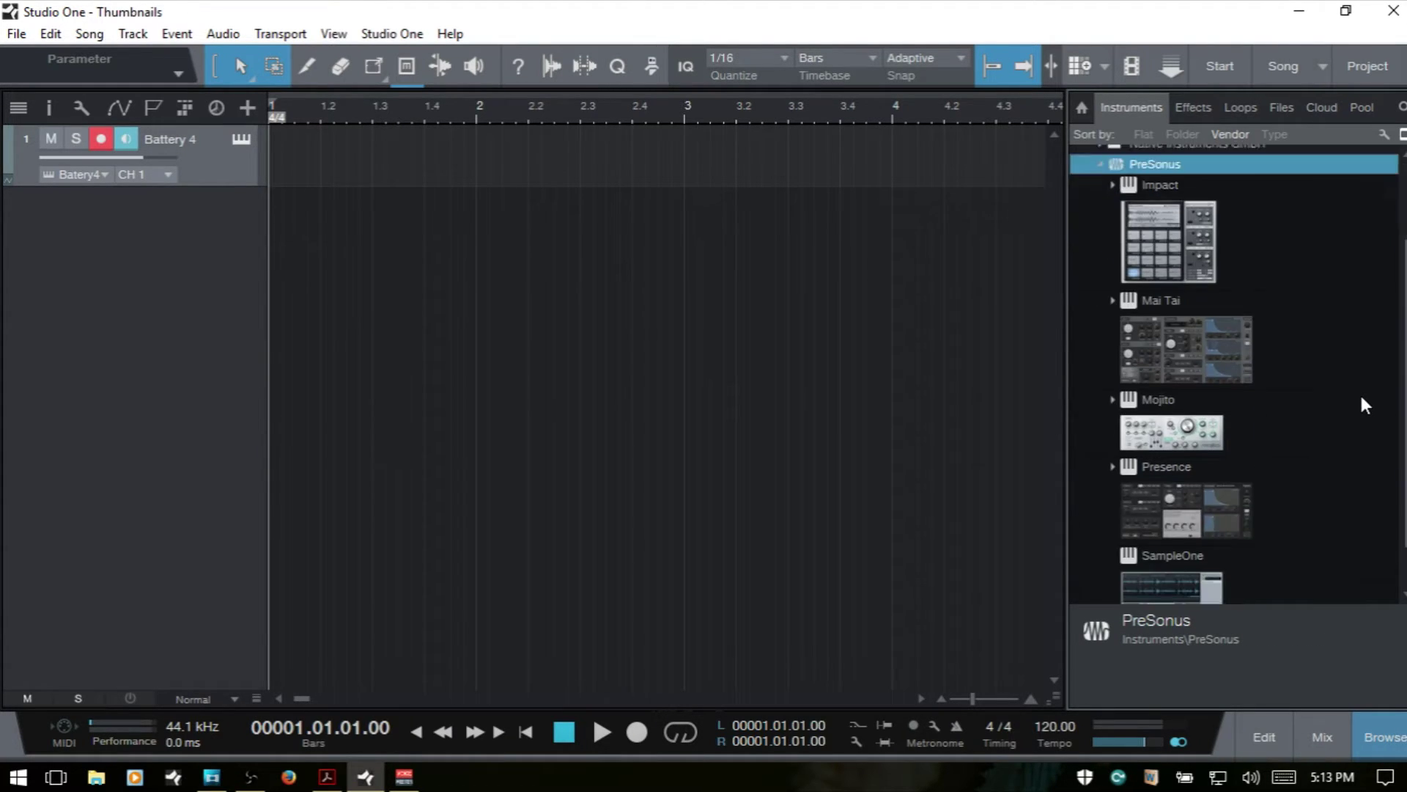
{"action": "scroll", "coordinate": [1361, 392], "scroll_direction": "up", "scroll_amount": 4}
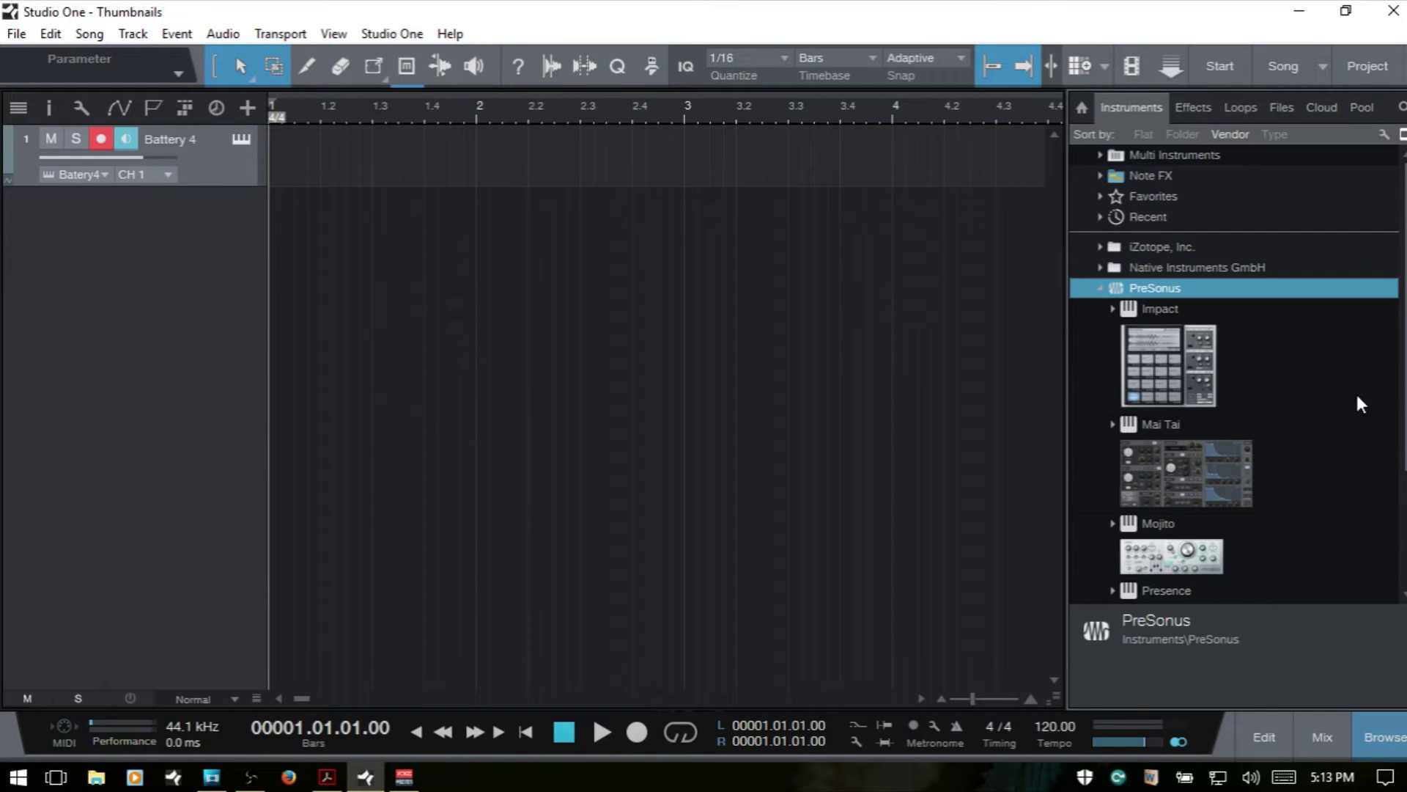
{"action": "left_click", "coordinate": [1404, 136]}
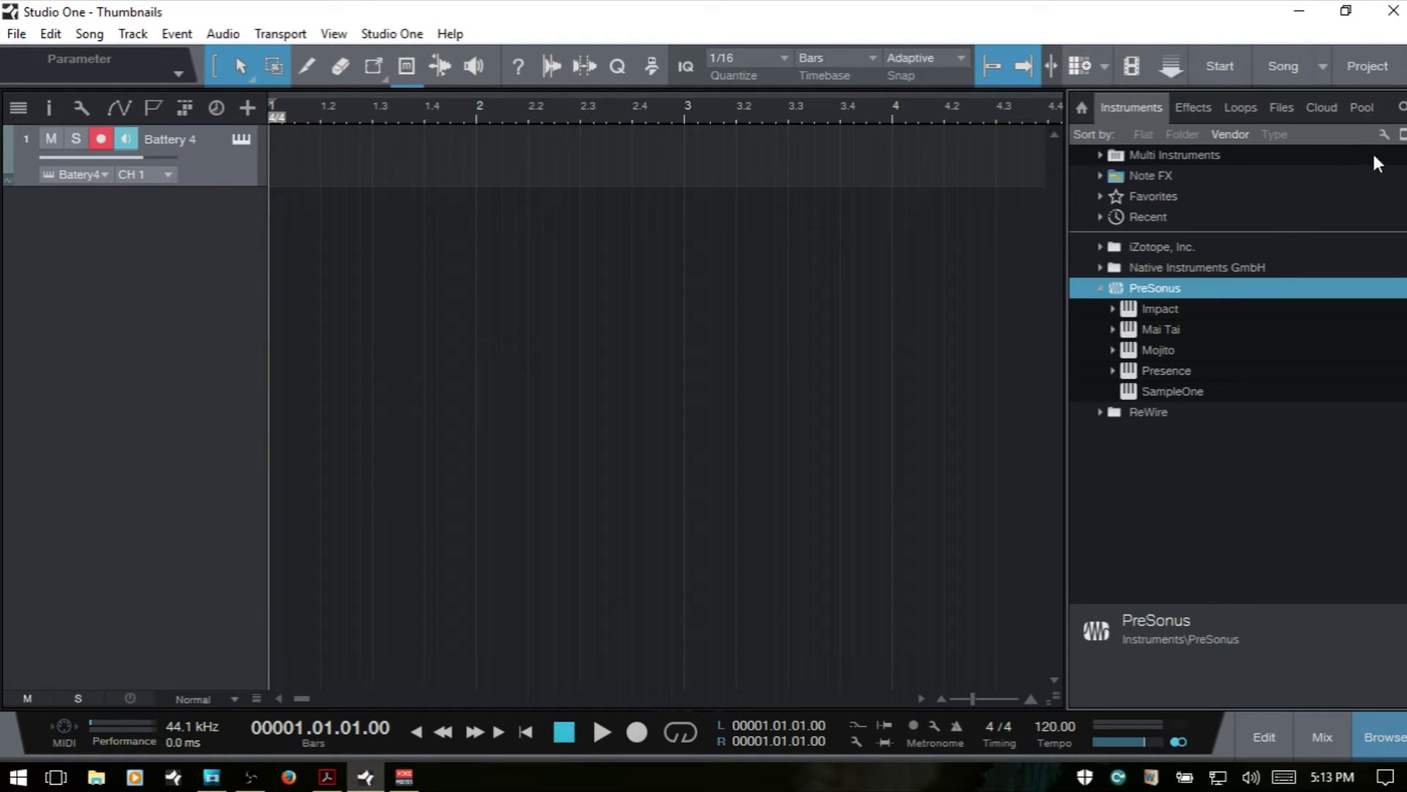
{"action": "left_click", "coordinate": [1403, 134]}
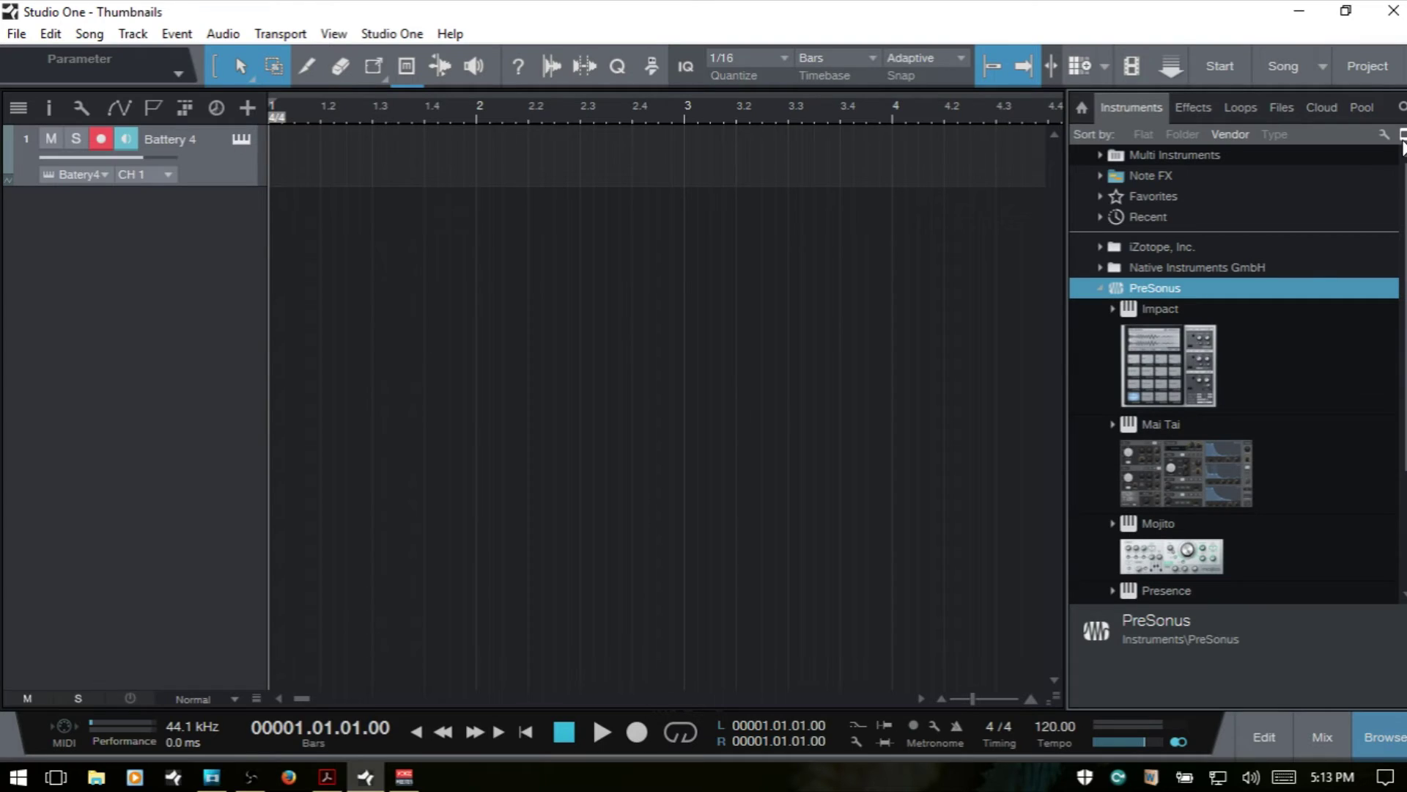
{"action": "left_click", "coordinate": [1097, 288]}
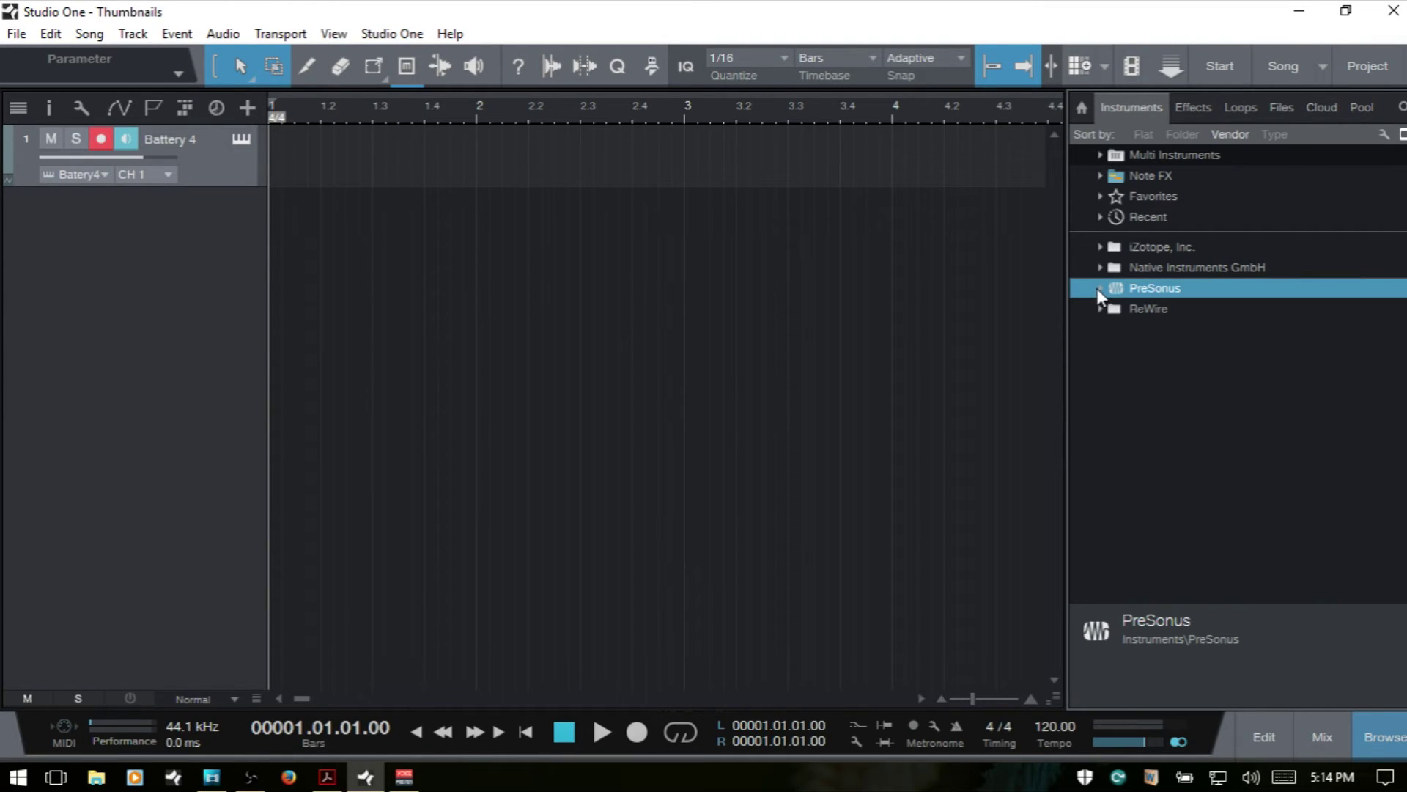
In the Effects browser, delete the Saturation Knob thumbnail
{"action": "left_click", "coordinate": [1195, 109]}
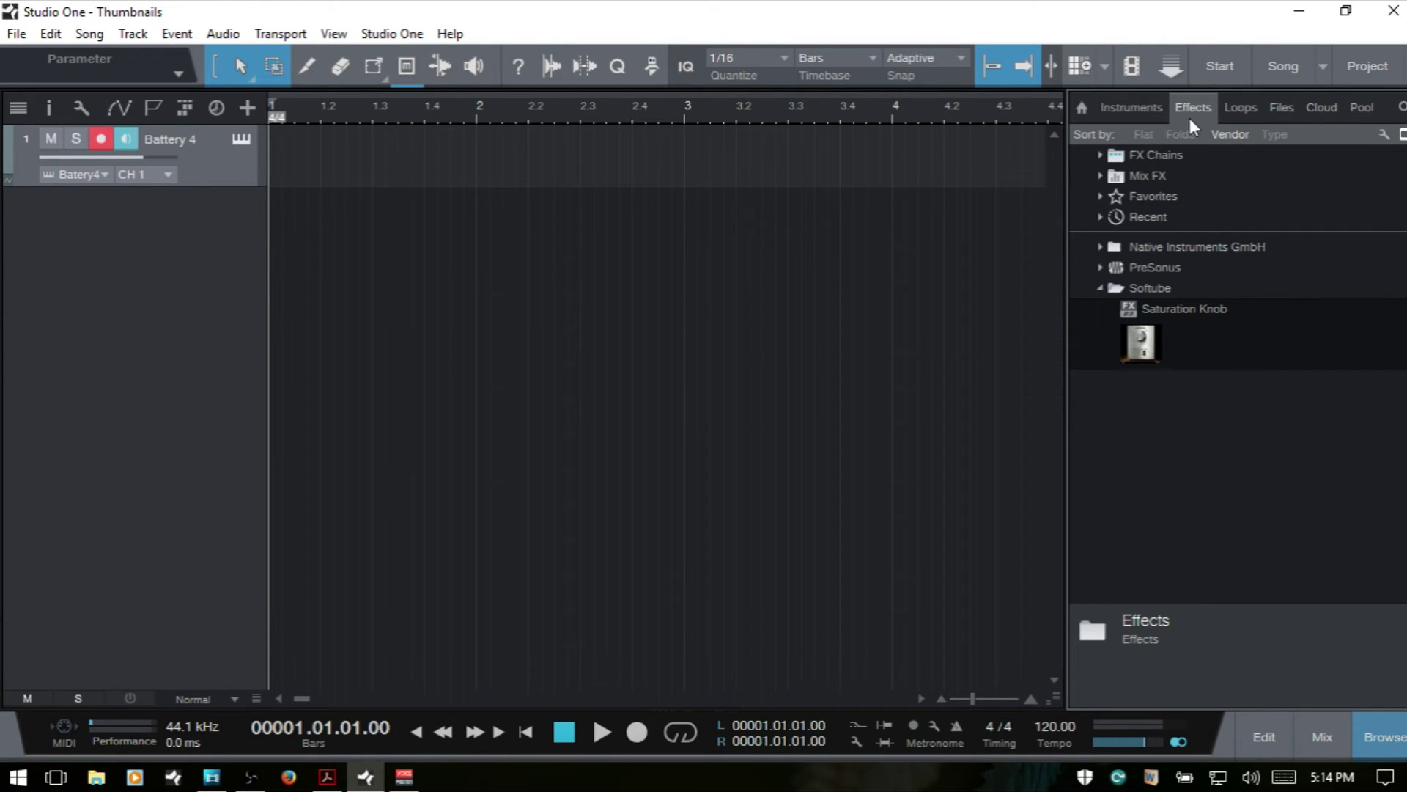
{"action": "left_click", "coordinate": [1137, 349]}
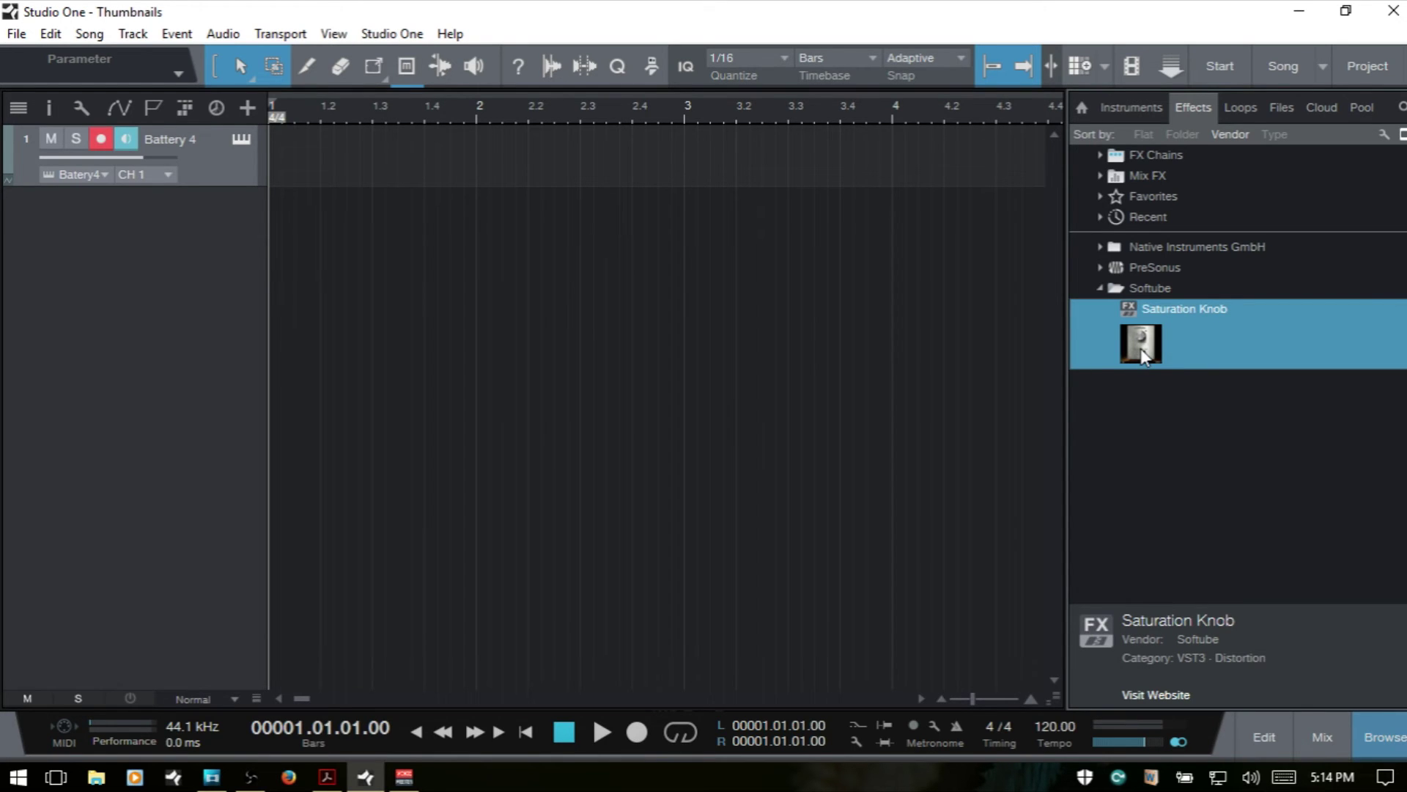
{"action": "right_click", "coordinate": [1140, 349]}
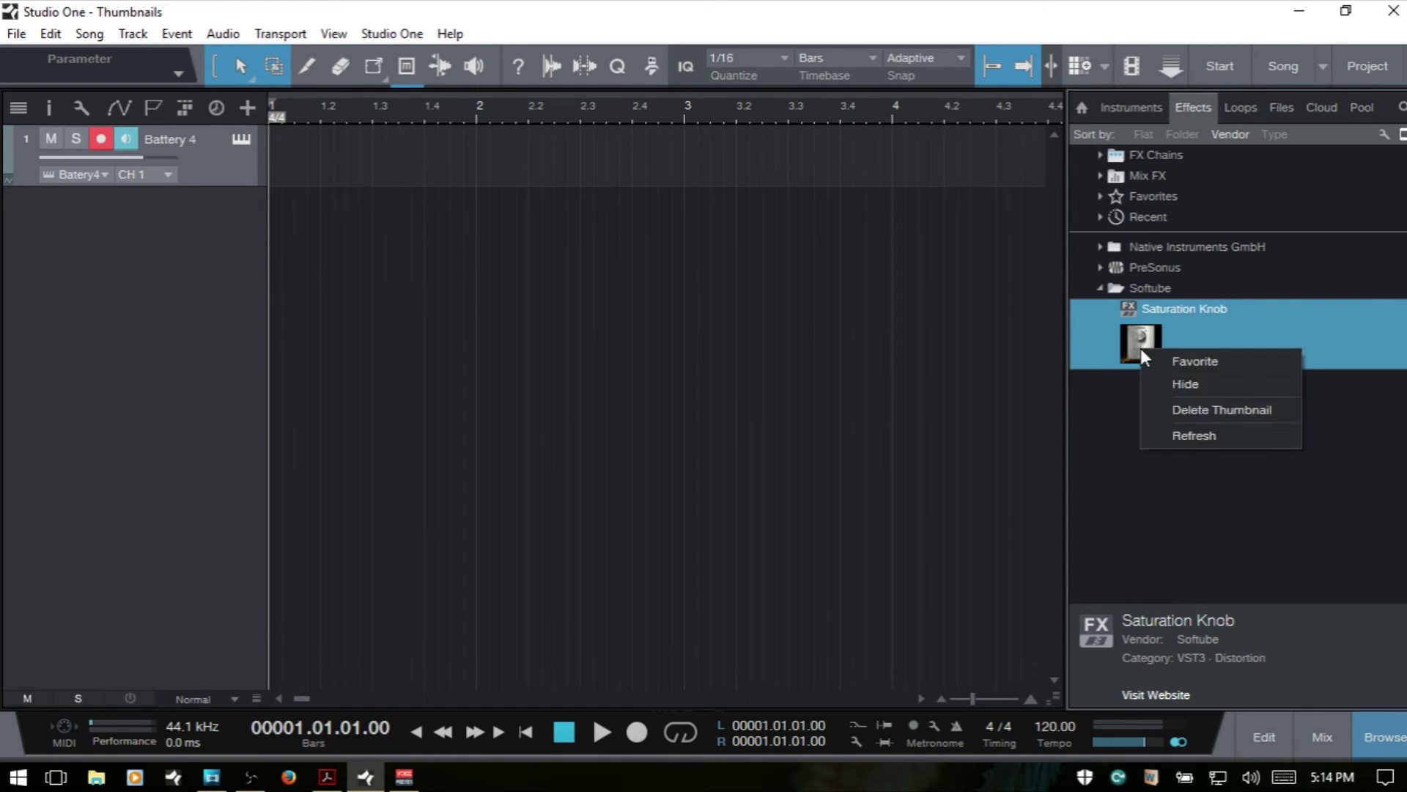
{"action": "left_click", "coordinate": [1206, 415]}
Insert Saturation Knob on the Battery 4 track and capture a new plug-in thumbnail
{"action": "left_click_drag", "start_coordinate": [1160, 309], "coordinate": [655, 154]}
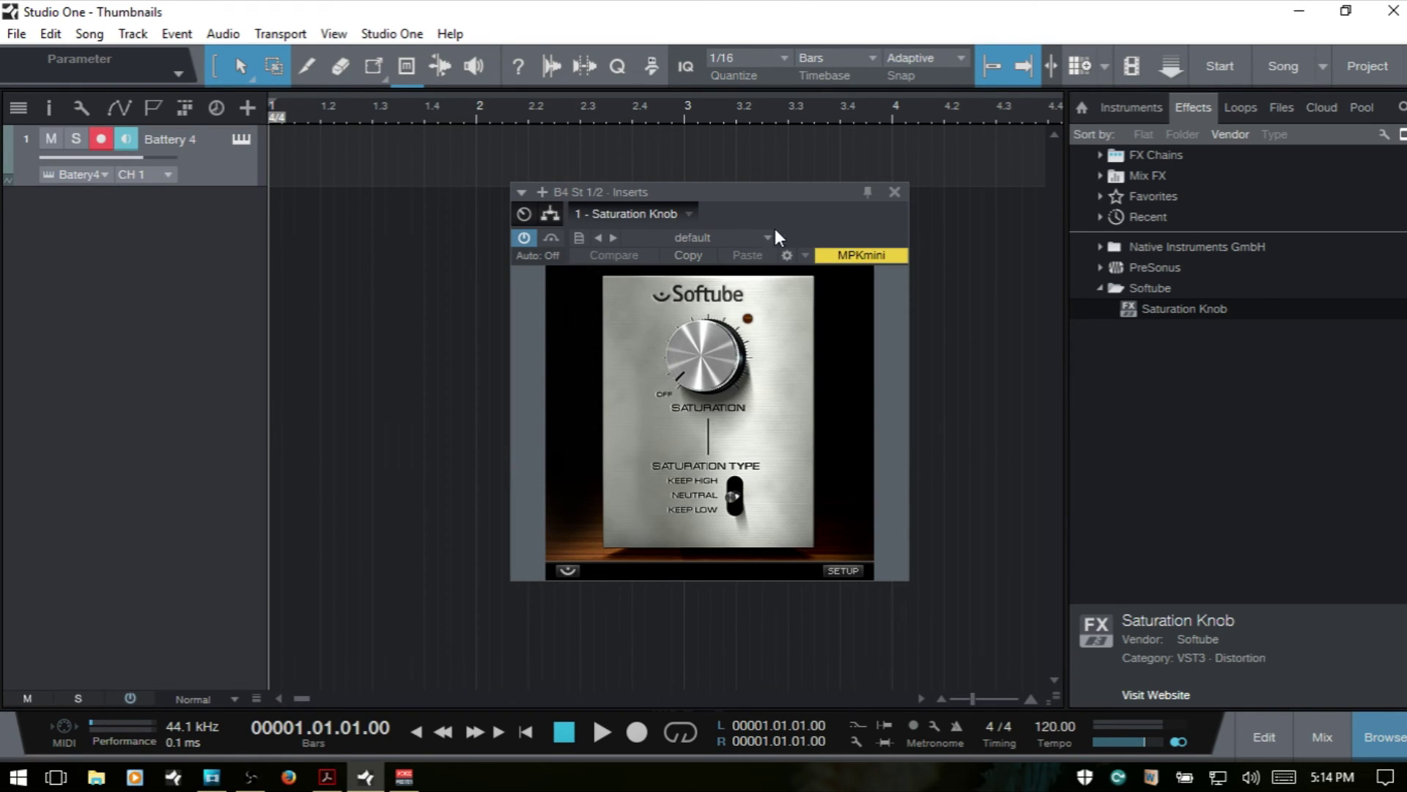
{"action": "left_click", "coordinate": [687, 210]}
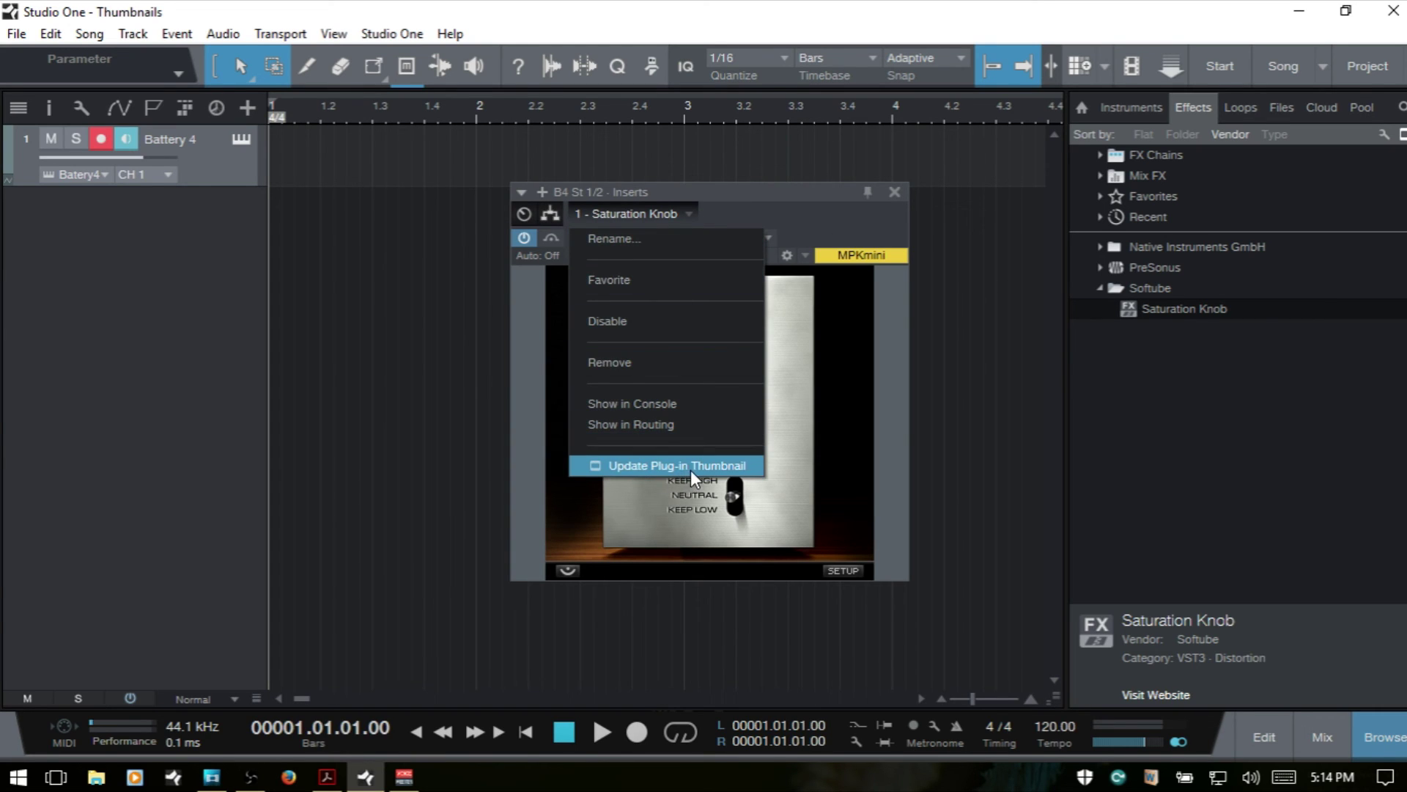
{"action": "left_click", "coordinate": [654, 467]}
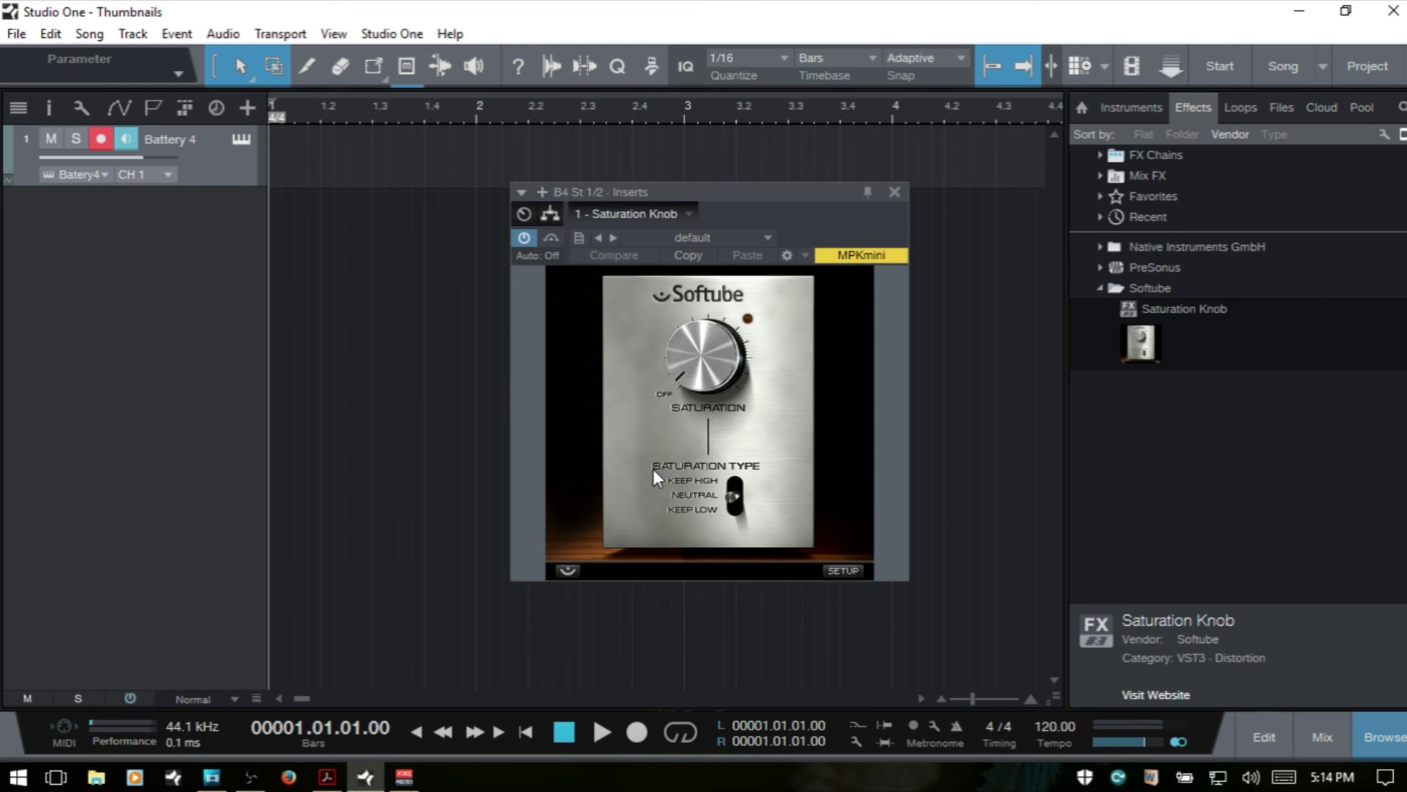